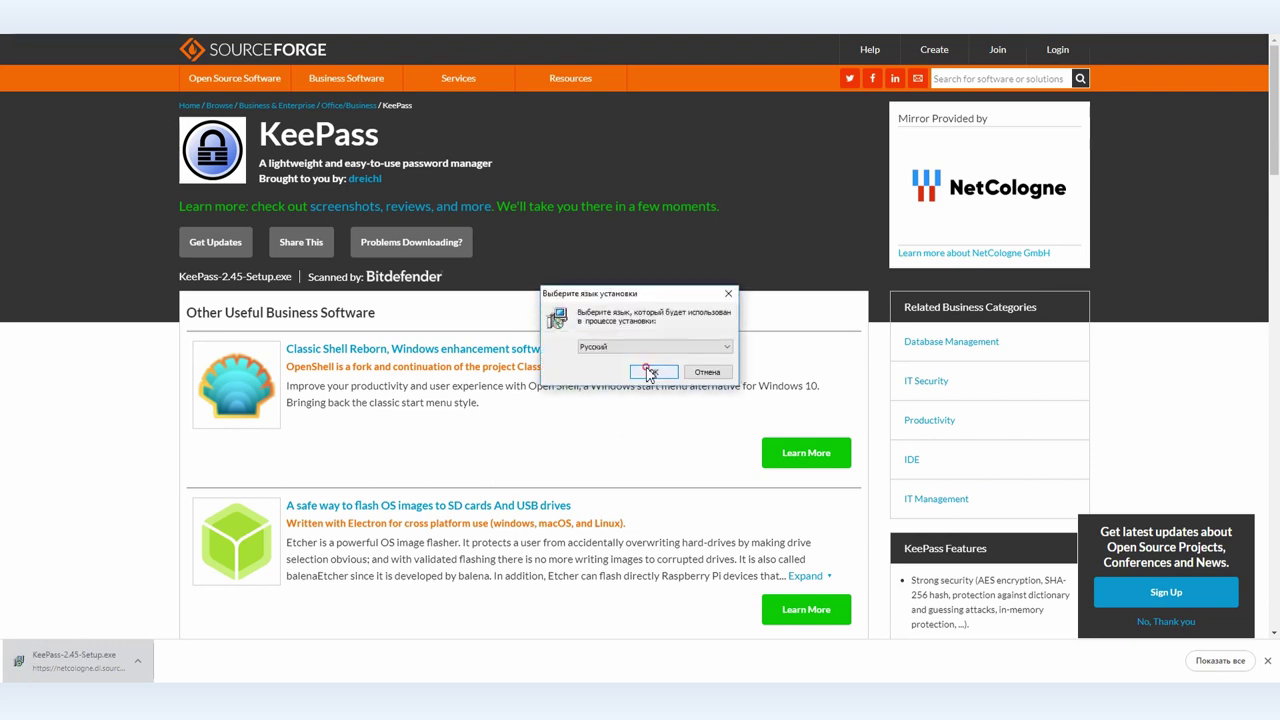
# Install KeePass 2.45 in Russian, accepting the license with the default folder, full components and tasks.
pyautogui.click(651, 369)
pyautogui.click(584, 408)
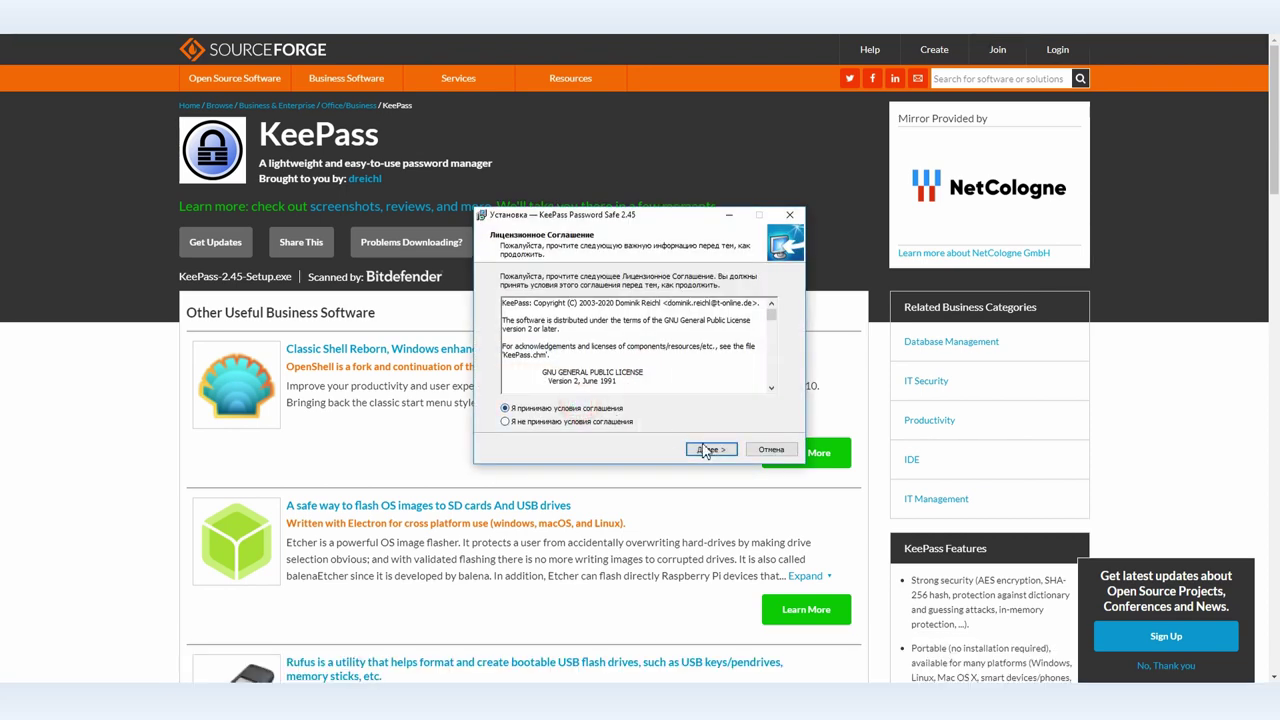
pyautogui.click(710, 449)
pyautogui.click(720, 452)
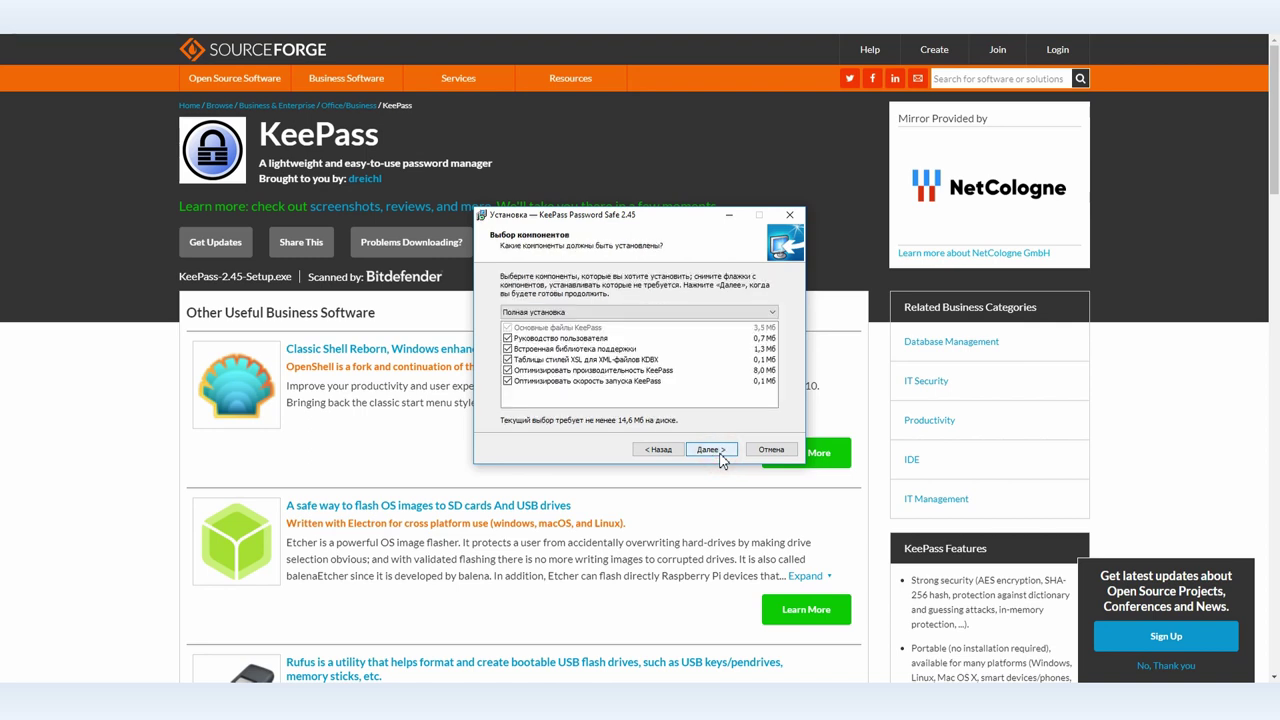
pyautogui.click(720, 452)
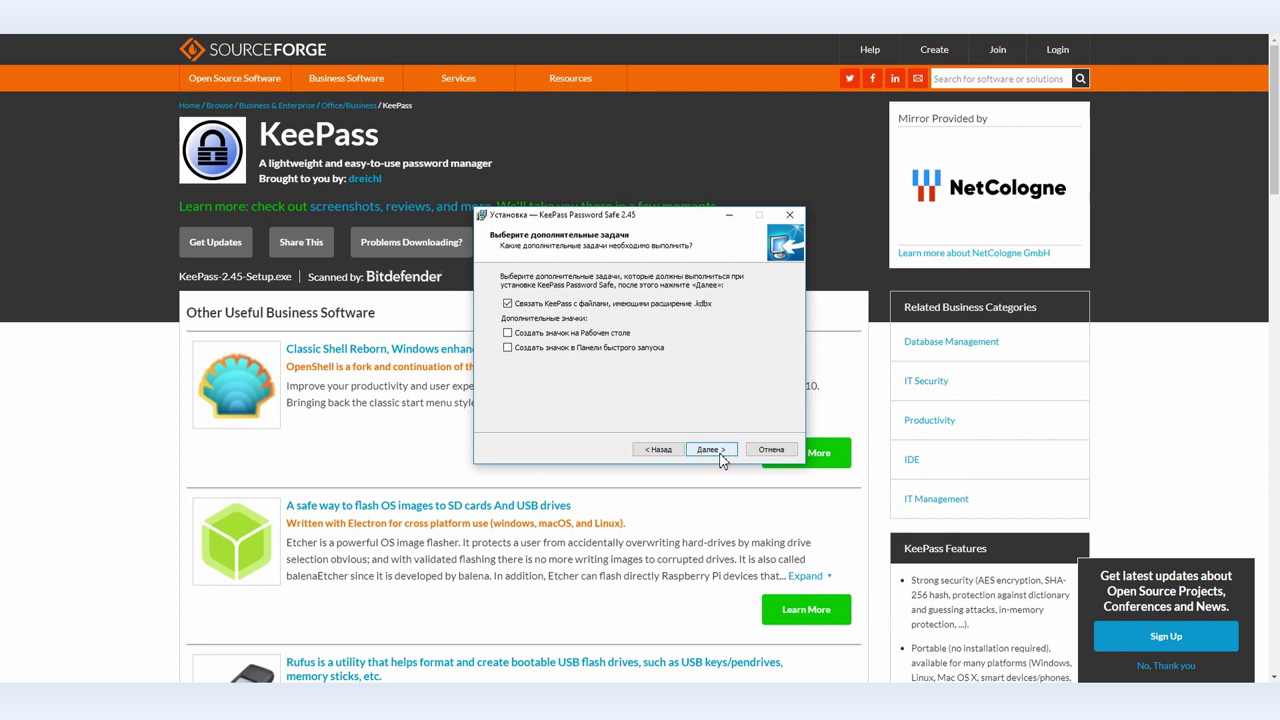
pyautogui.click(567, 349)
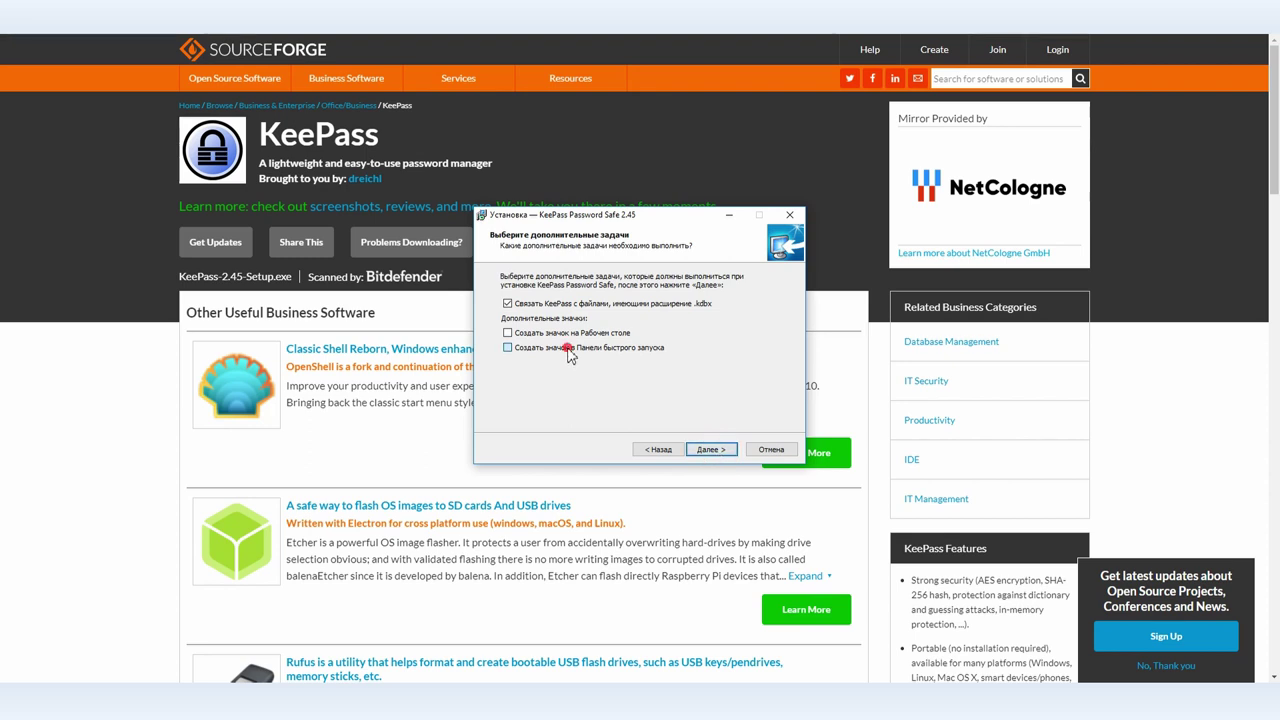
pyautogui.click(711, 449)
pyautogui.click(723, 453)
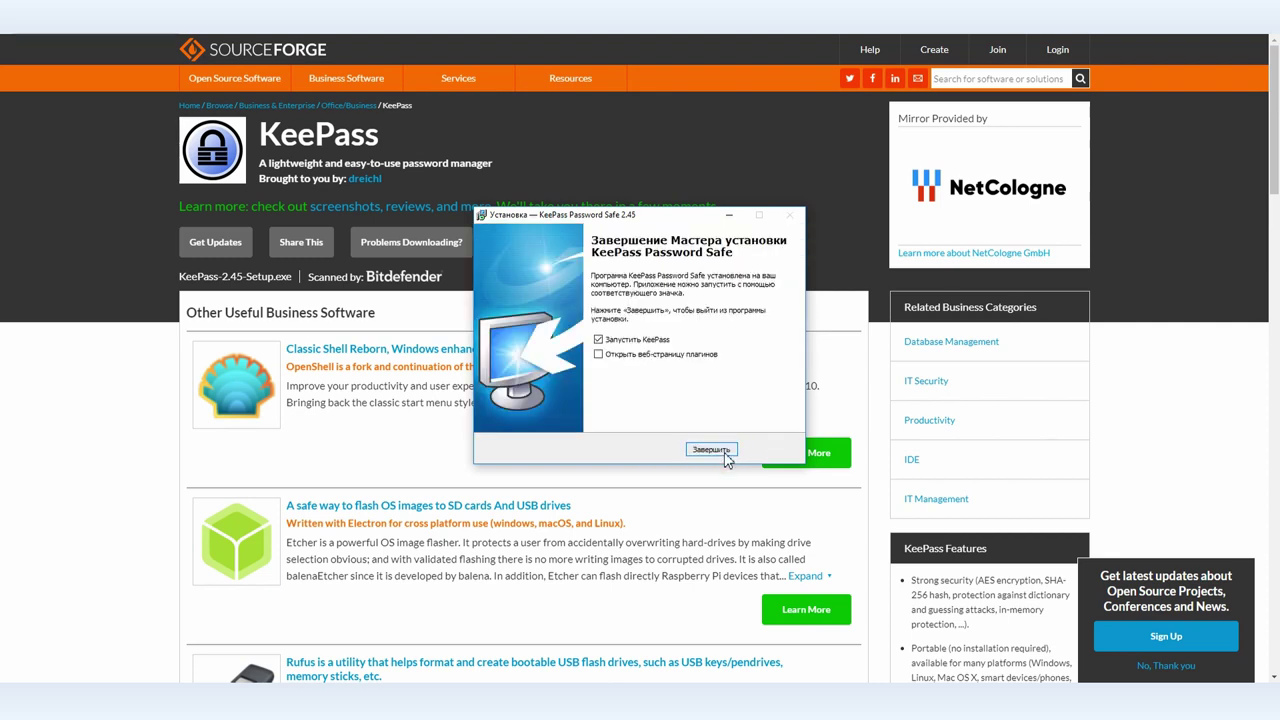
pyautogui.click(725, 454)
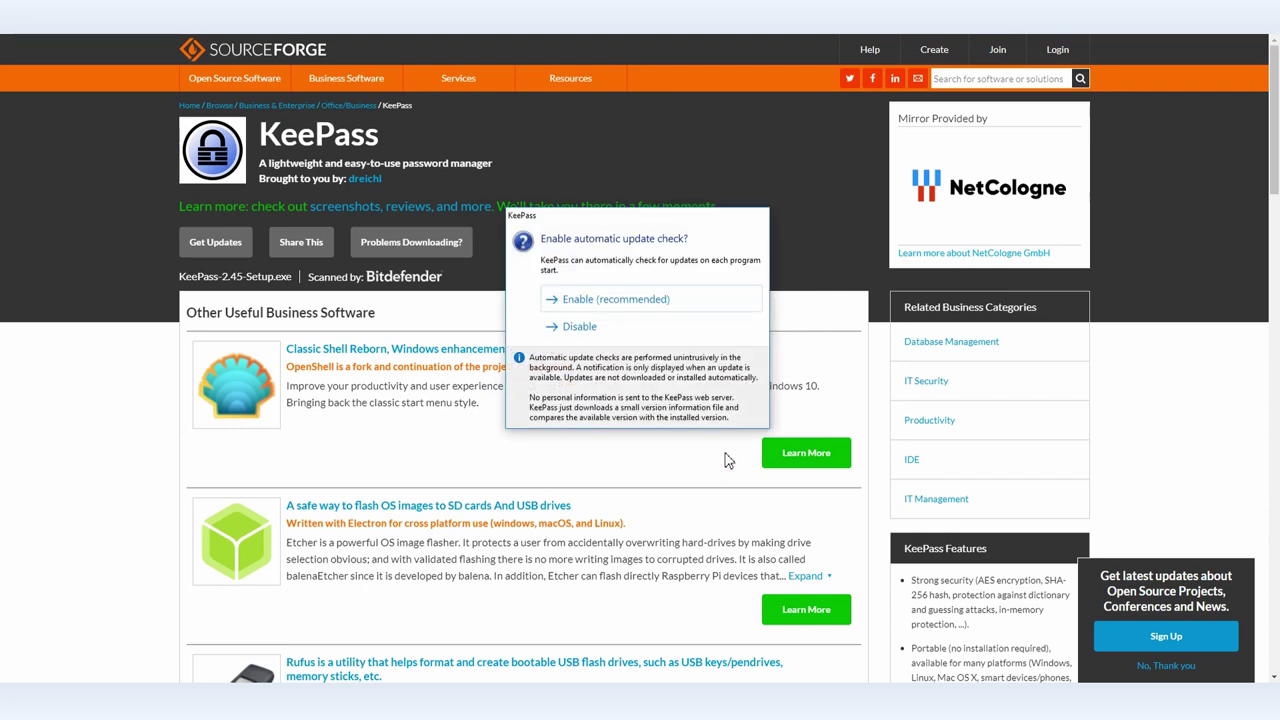
# Disable update checks and create a new database saved as VL_Database.kdbx in Documents.
pyautogui.click(603, 327)
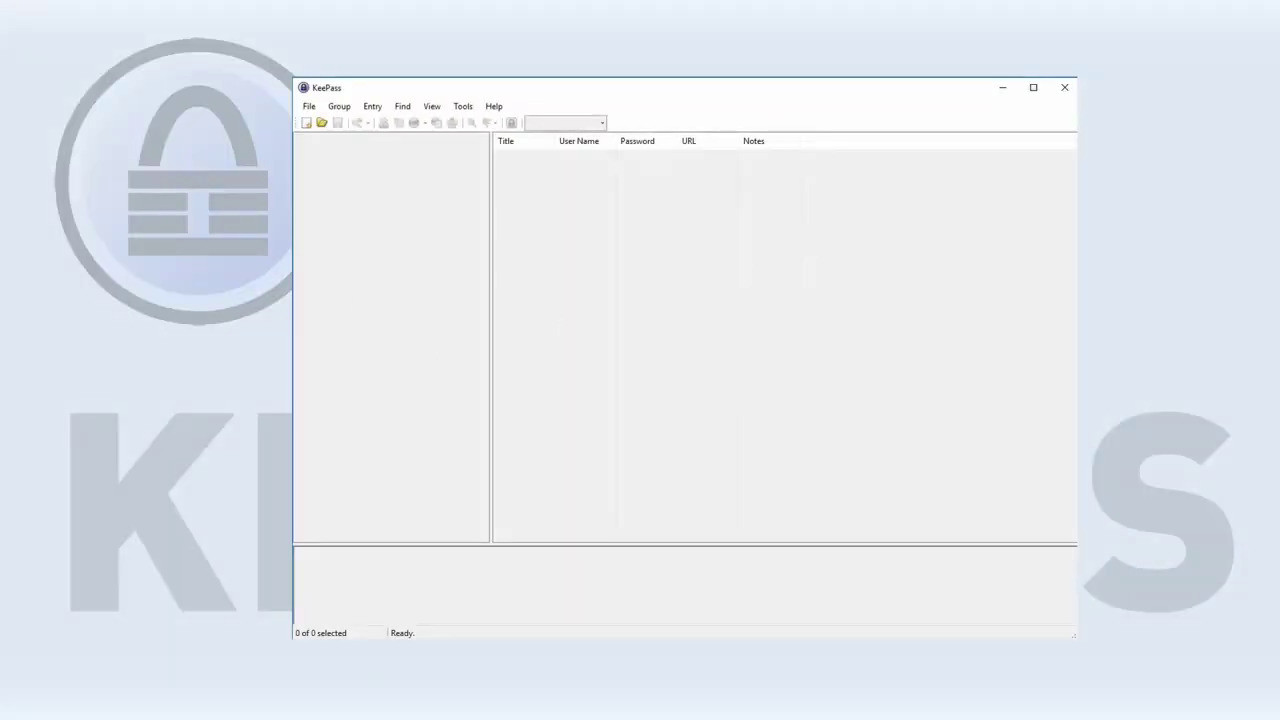
pyautogui.click(306, 124)
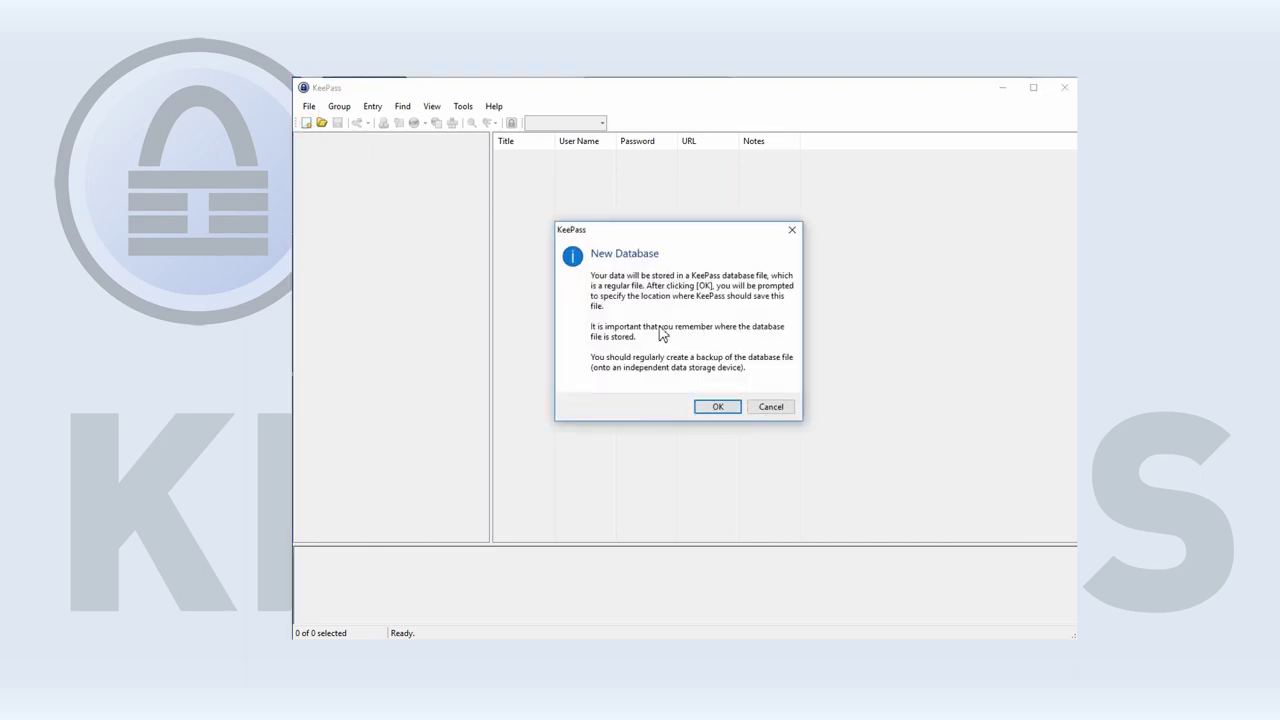
pyautogui.click(700, 408)
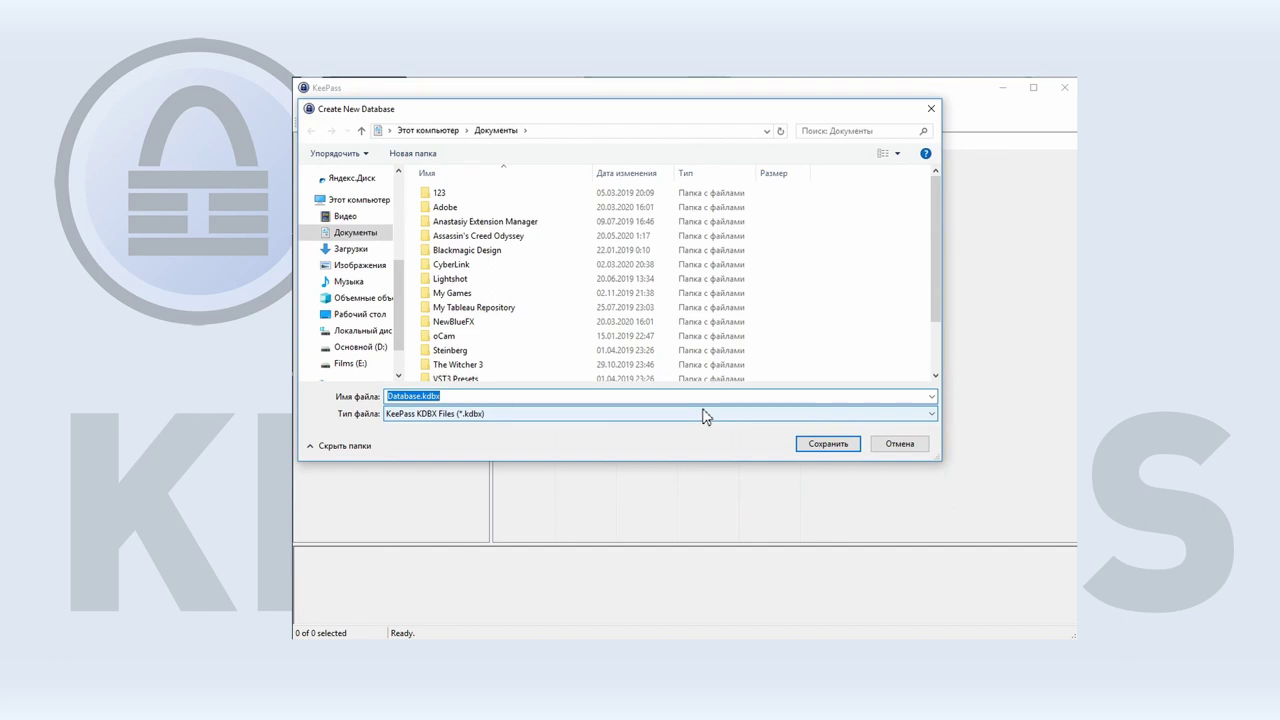
pyautogui.moveTo(594, 110); pyautogui.dragTo(709, 120)
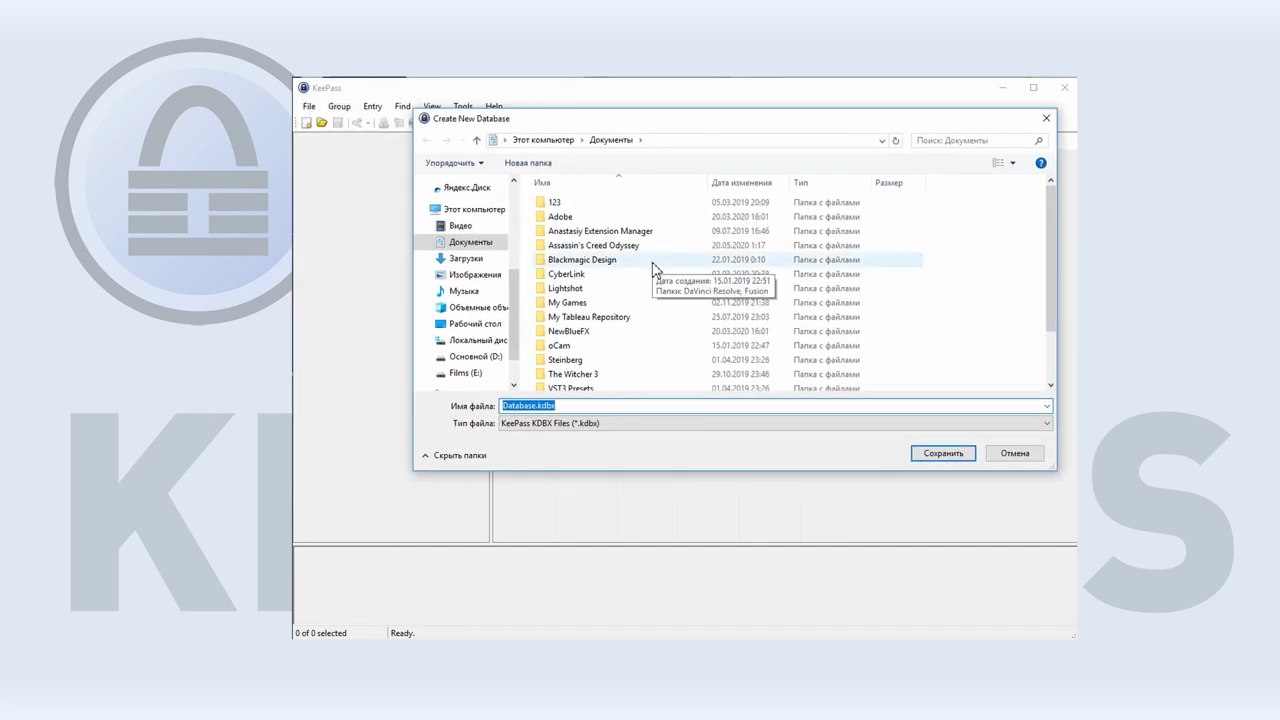
pyautogui.click(503, 405)
pyautogui.write('VL_')
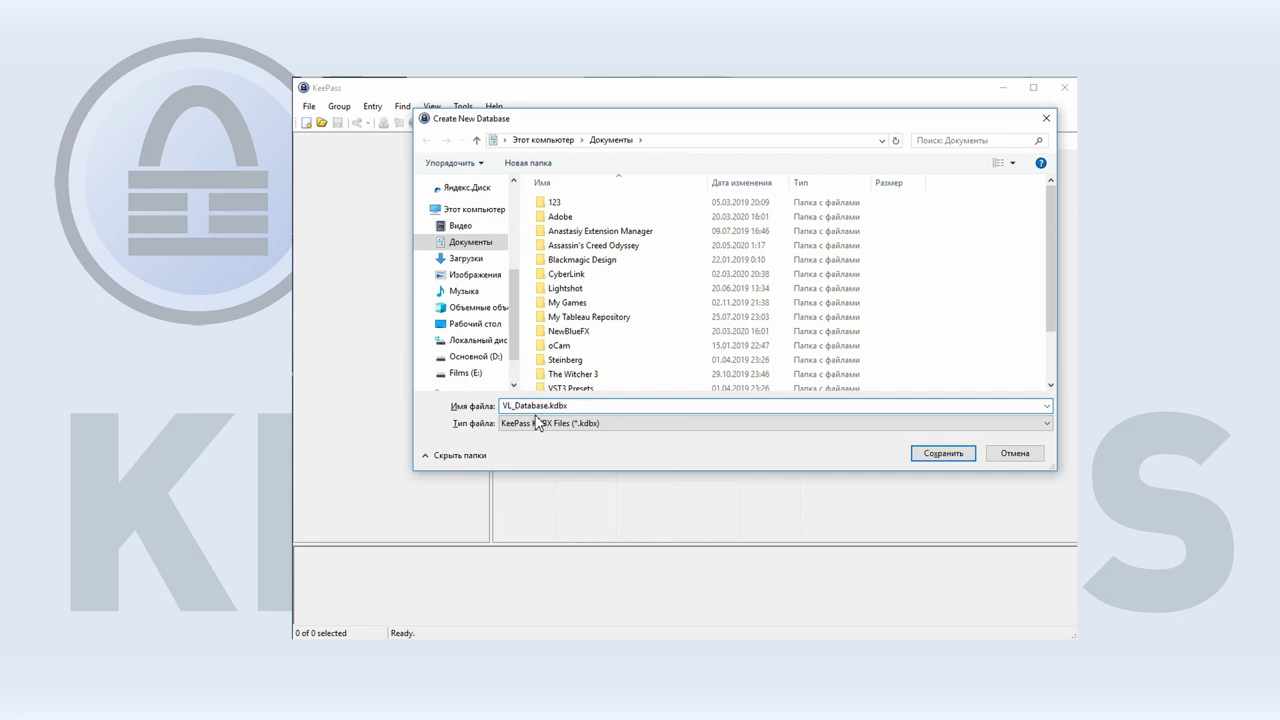
pyautogui.press('Return')
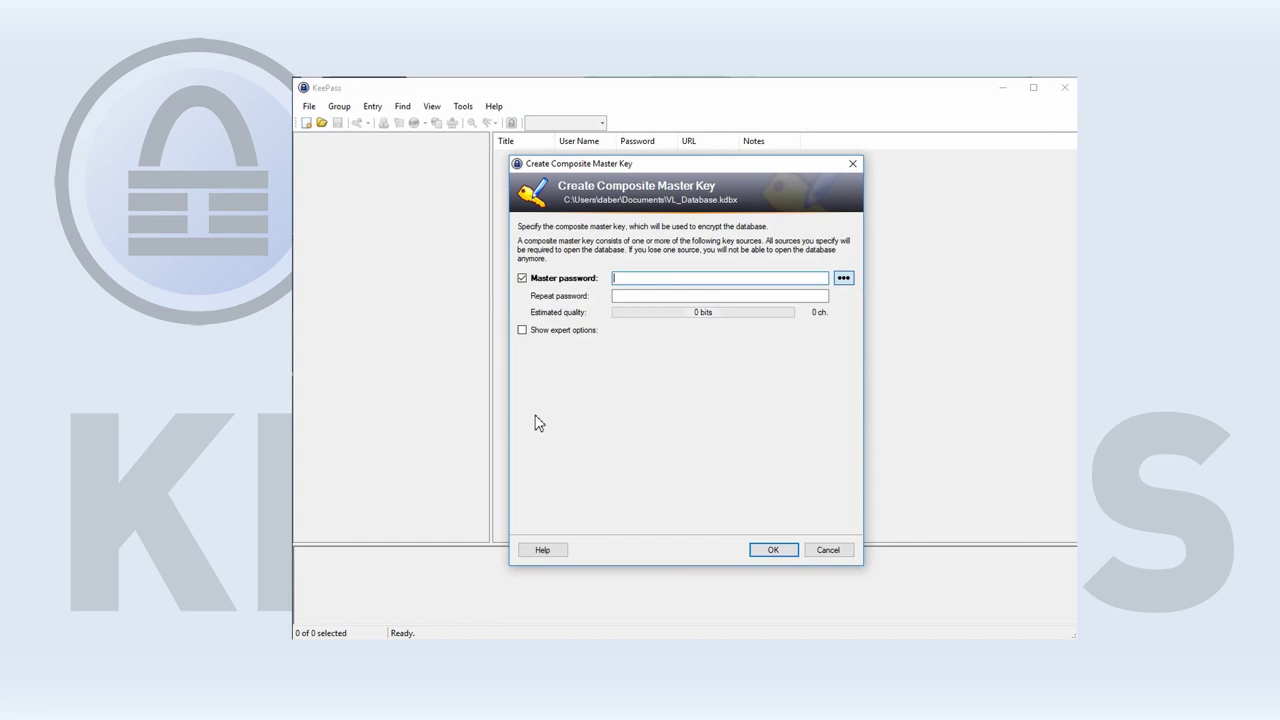
# Set and repeat the master password, keep default database settings, skip the emergency sheet, widen columns.
pyautogui.write('••••••••••••••••')
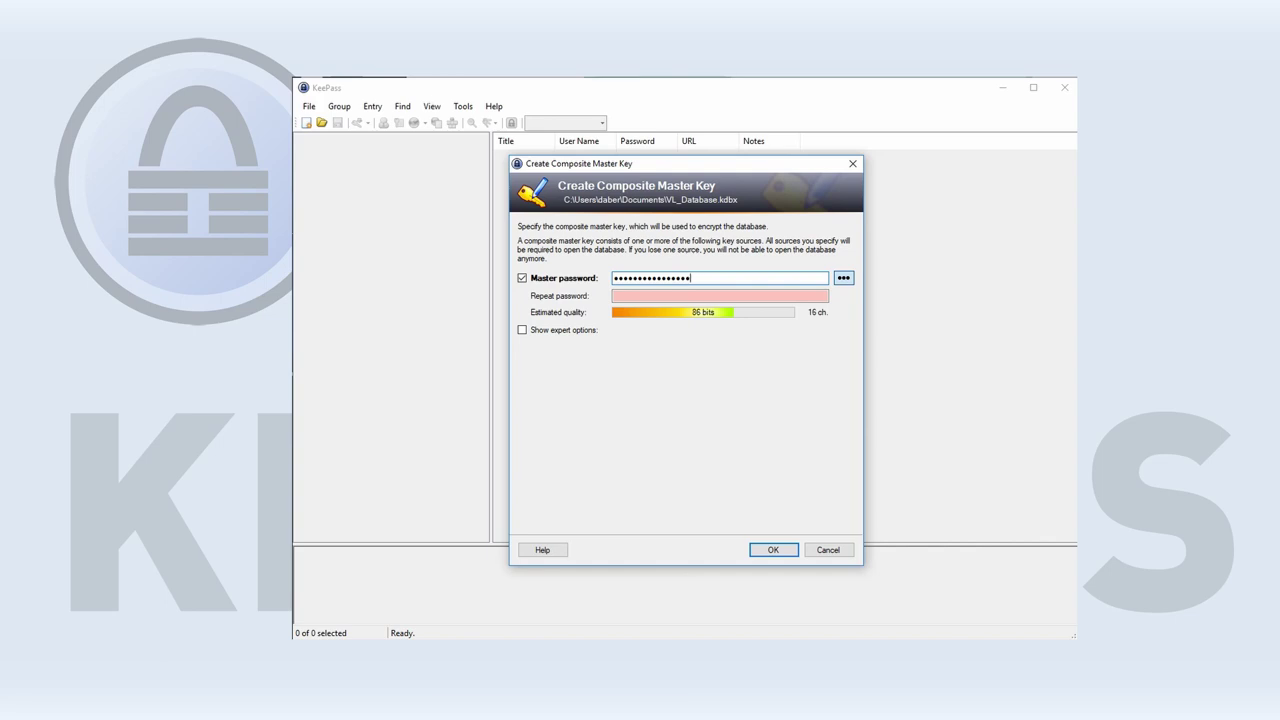
pyautogui.click(645, 296)
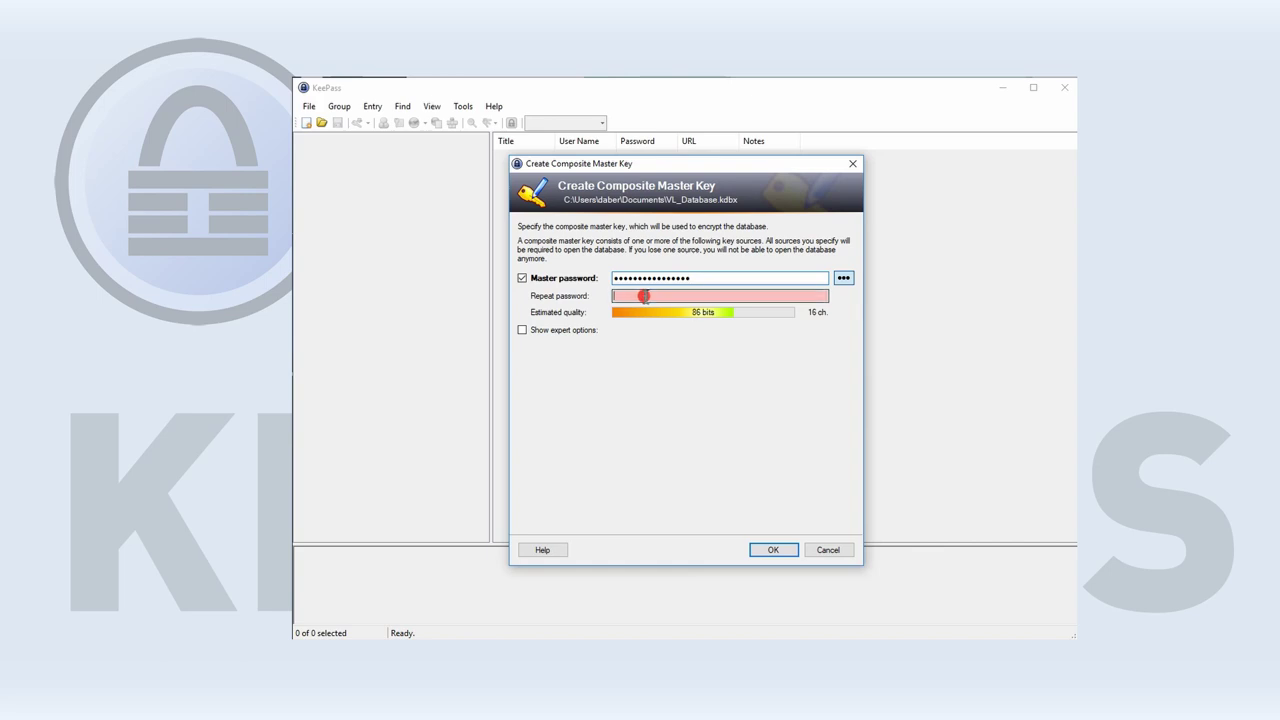
pyautogui.write('••••••••••••••••')
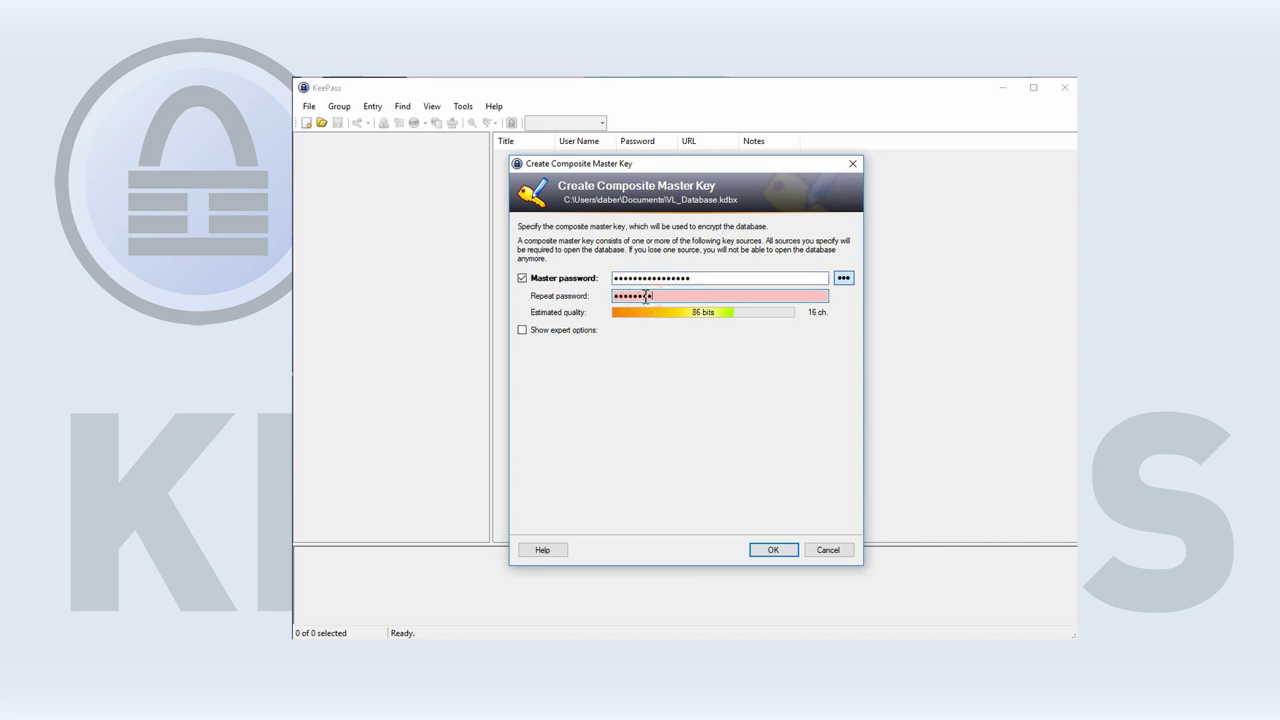
pyautogui.click(772, 550)
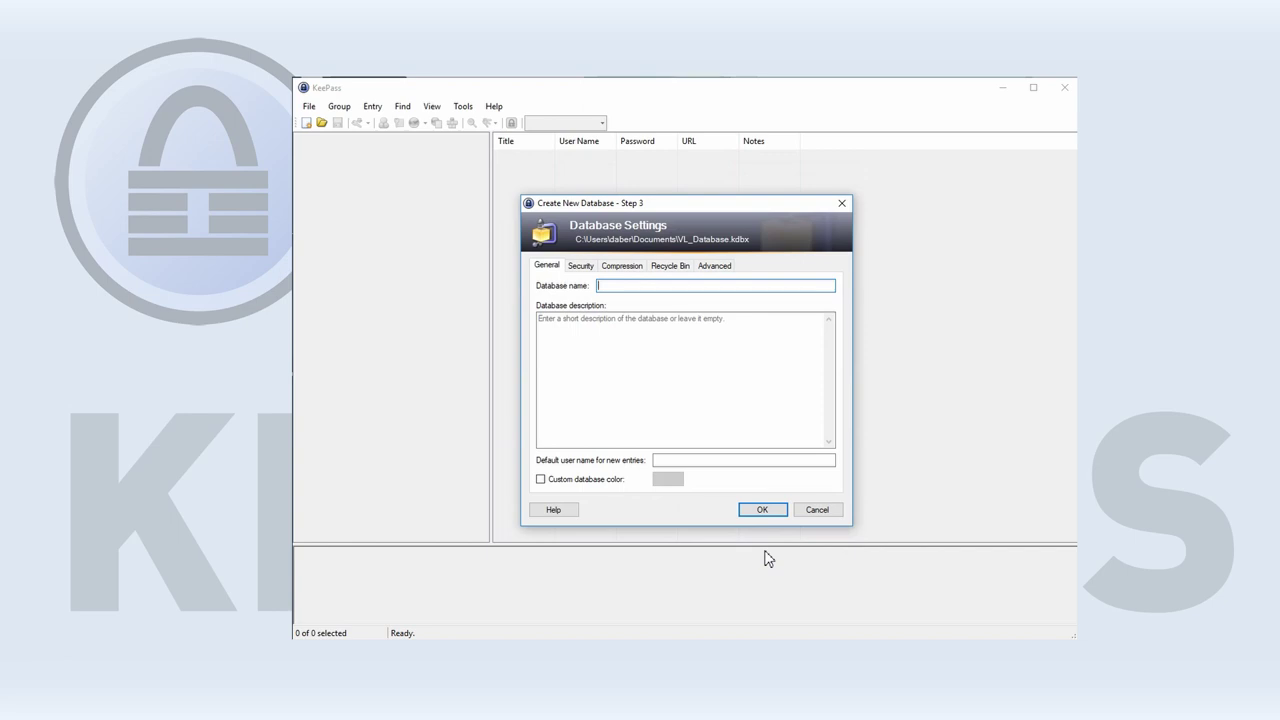
pyautogui.click(762, 511)
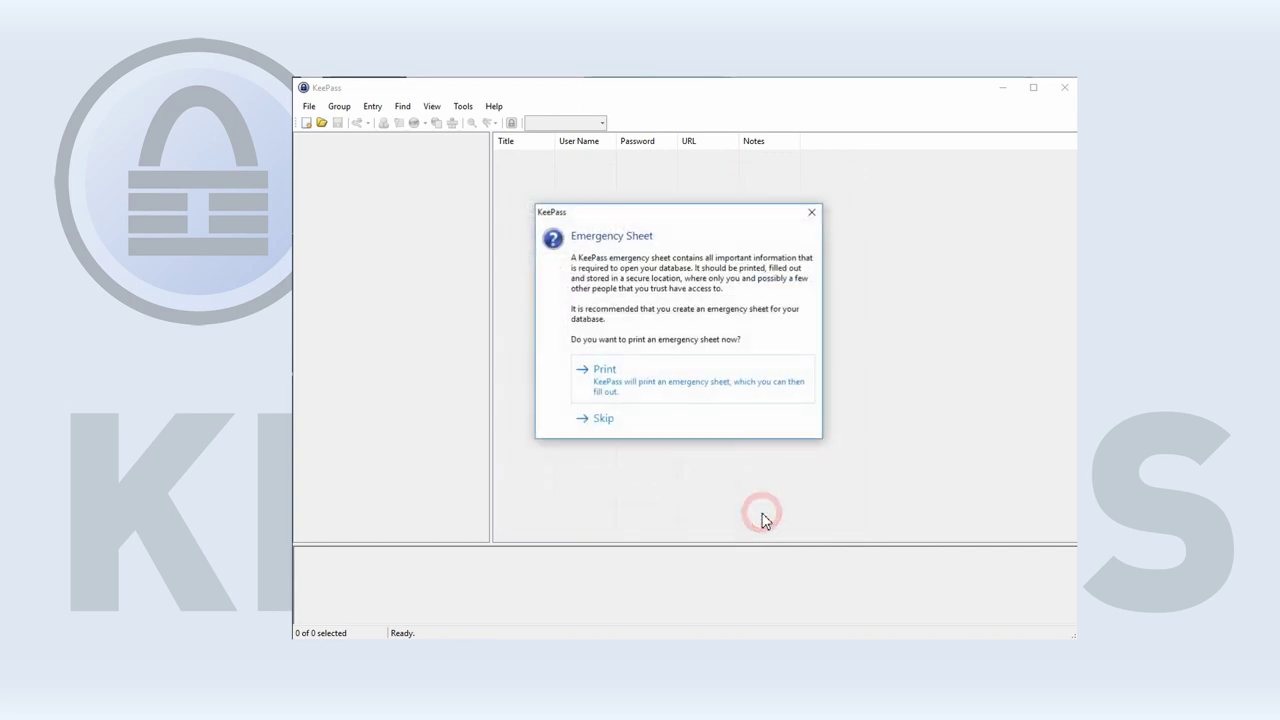
pyautogui.click(600, 418)
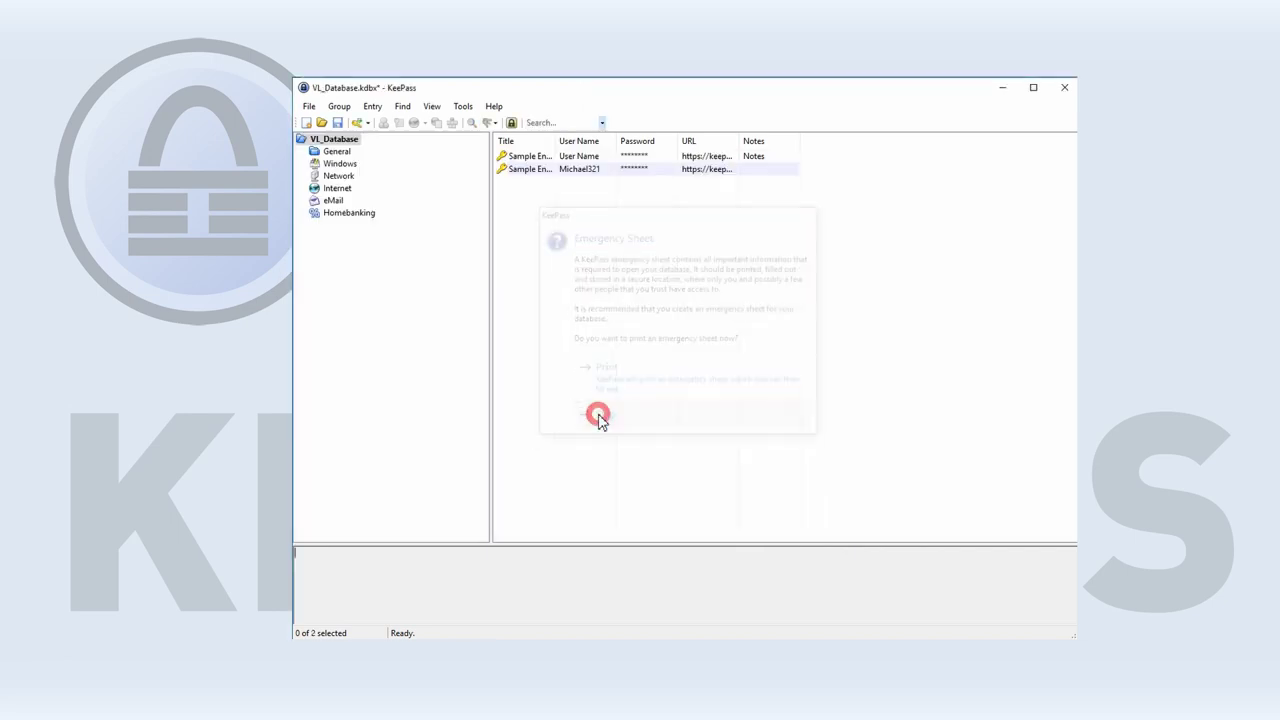
pyautogui.moveTo(616, 140); pyautogui.dragTo(906, 140)
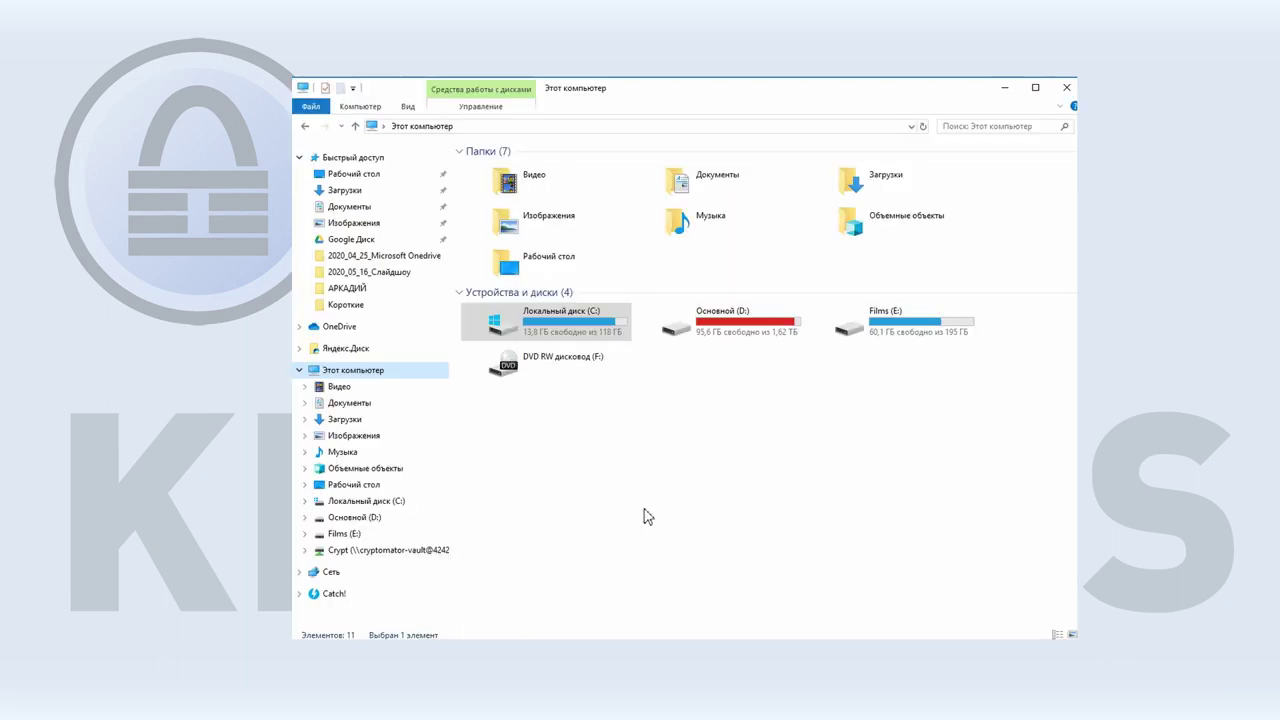
# Drag VL_Database.kdbx from Документы onto Google Диск and check it arrived there.
pyautogui.click(420, 206)
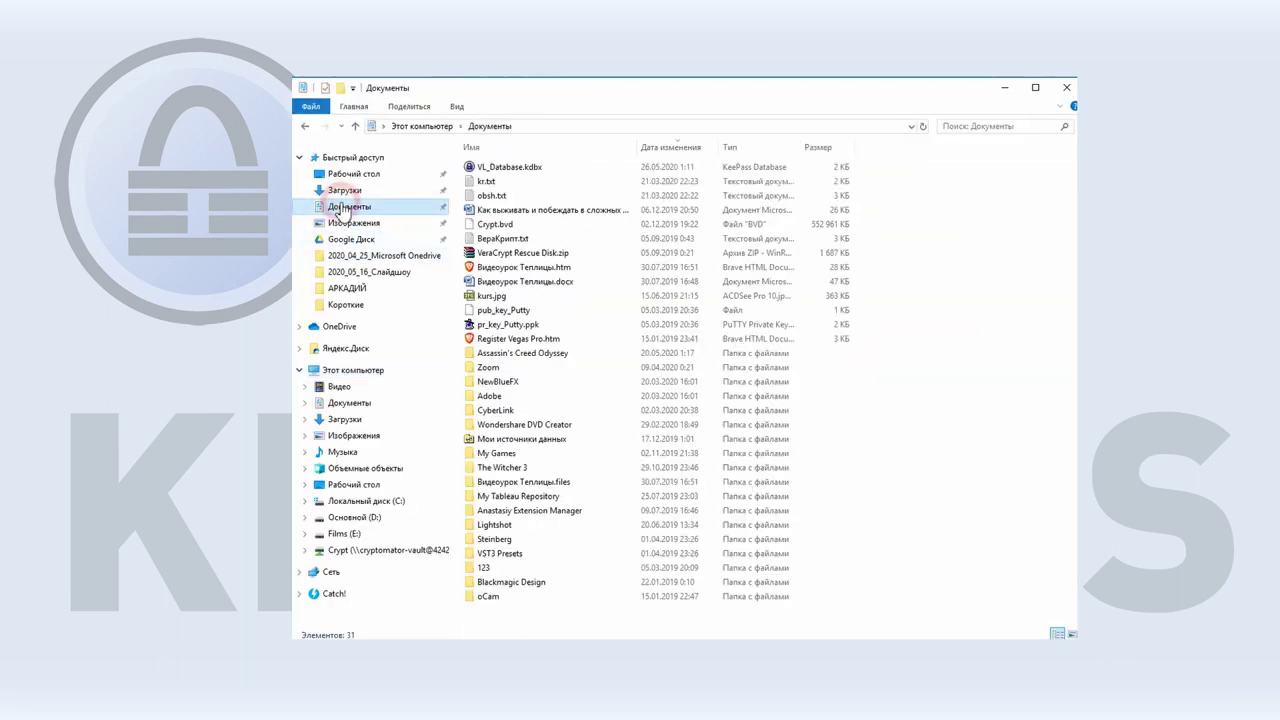
pyautogui.click(498, 172)
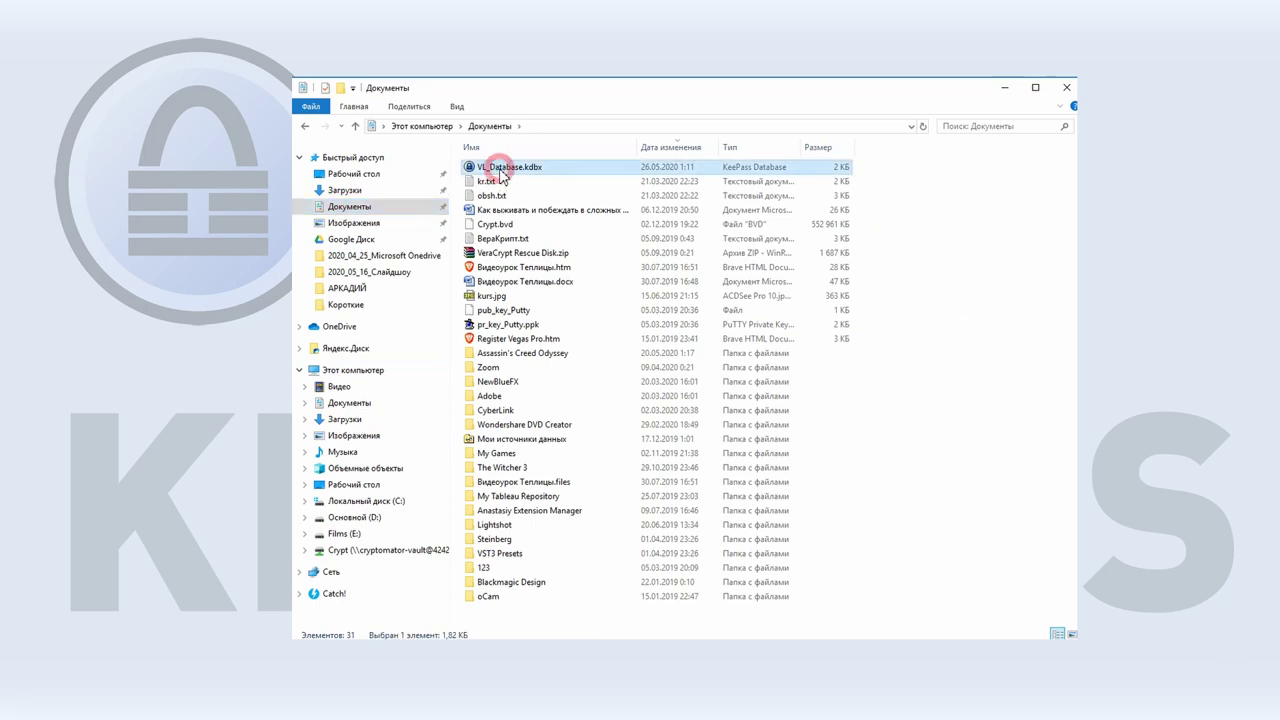
pyautogui.moveTo(470, 167); pyautogui.dragTo(360, 245)
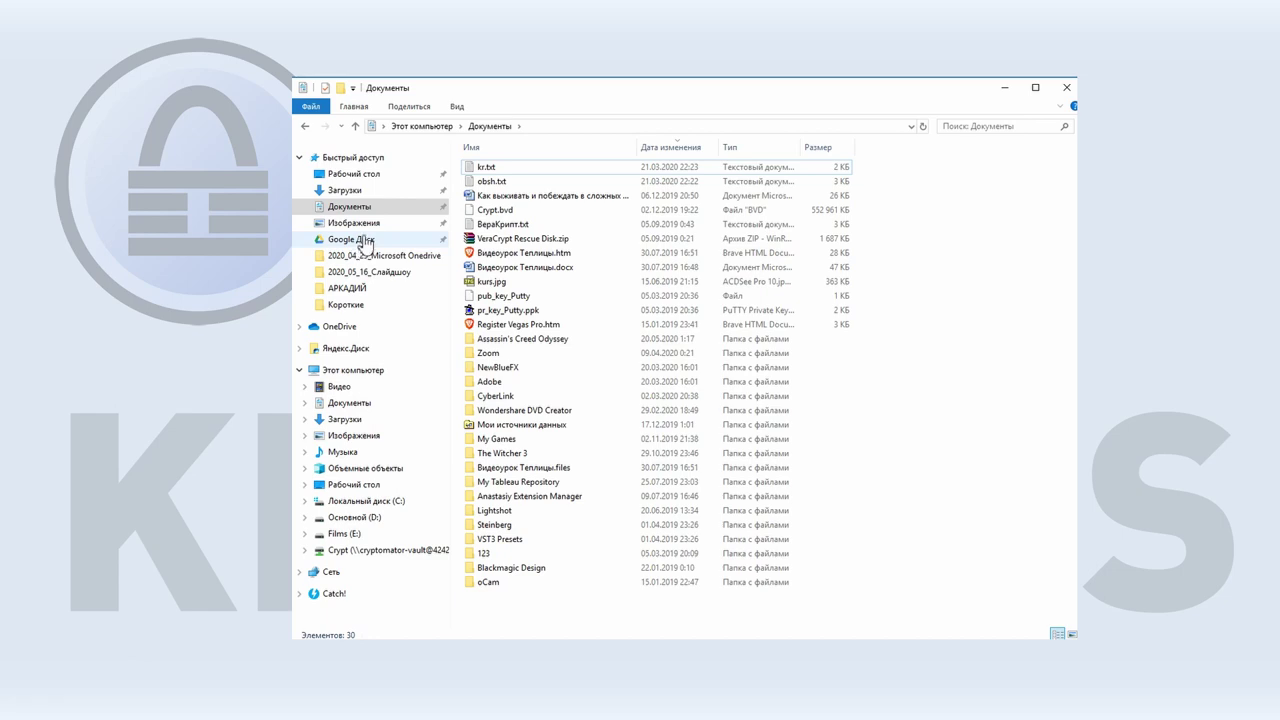
pyautogui.click(365, 241)
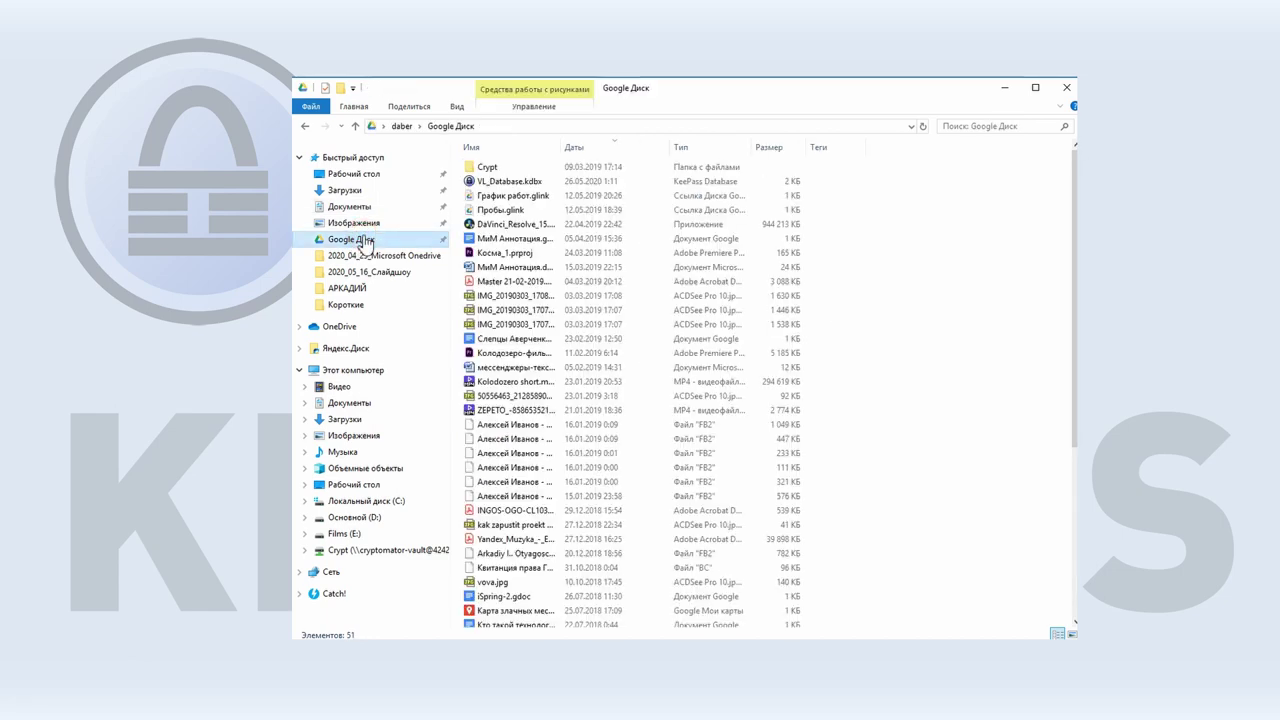
pyautogui.click(530, 182)
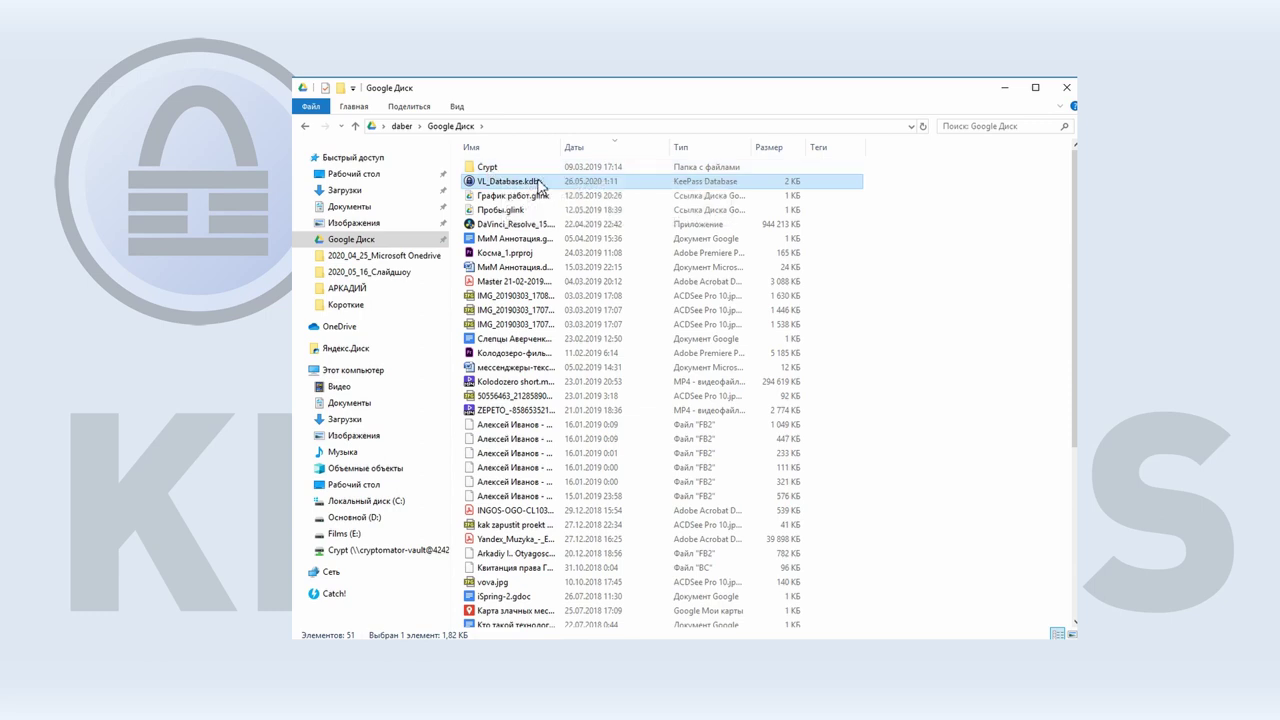
pyautogui.press('super')
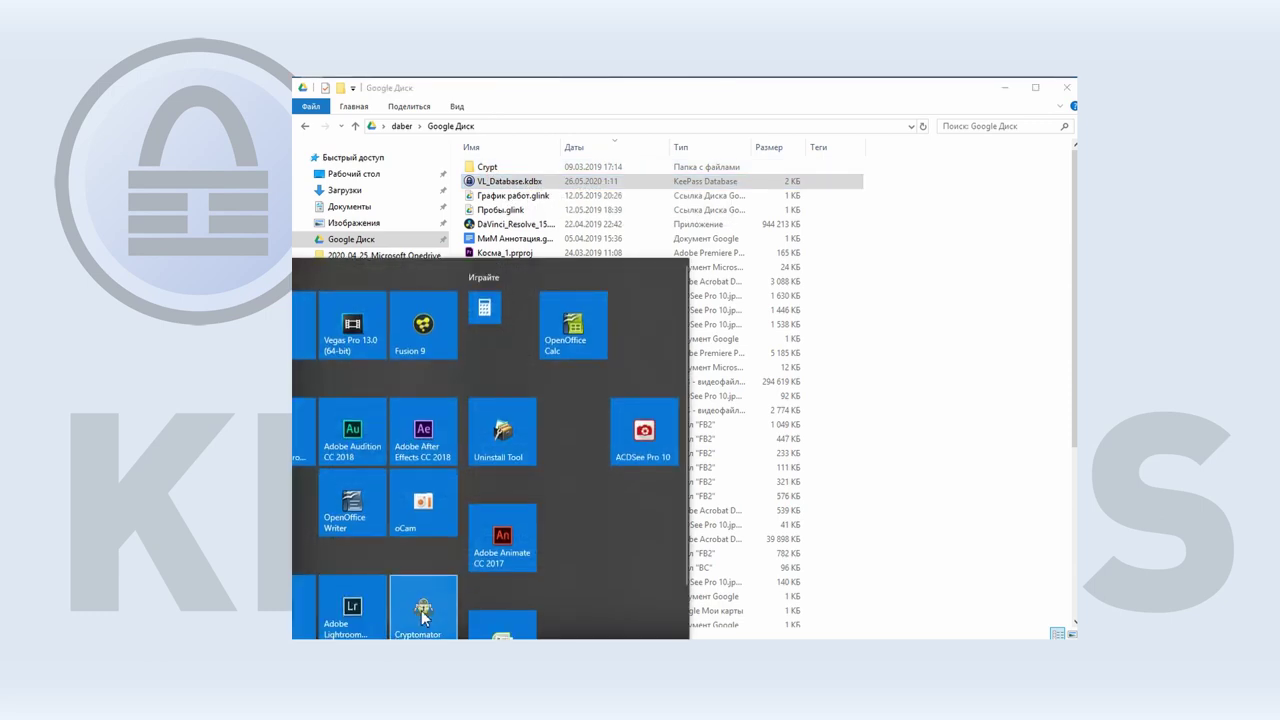
# Launch Cryptomator and unlock the Google Диск Crypt vault with its password.
pyautogui.click(412, 600)
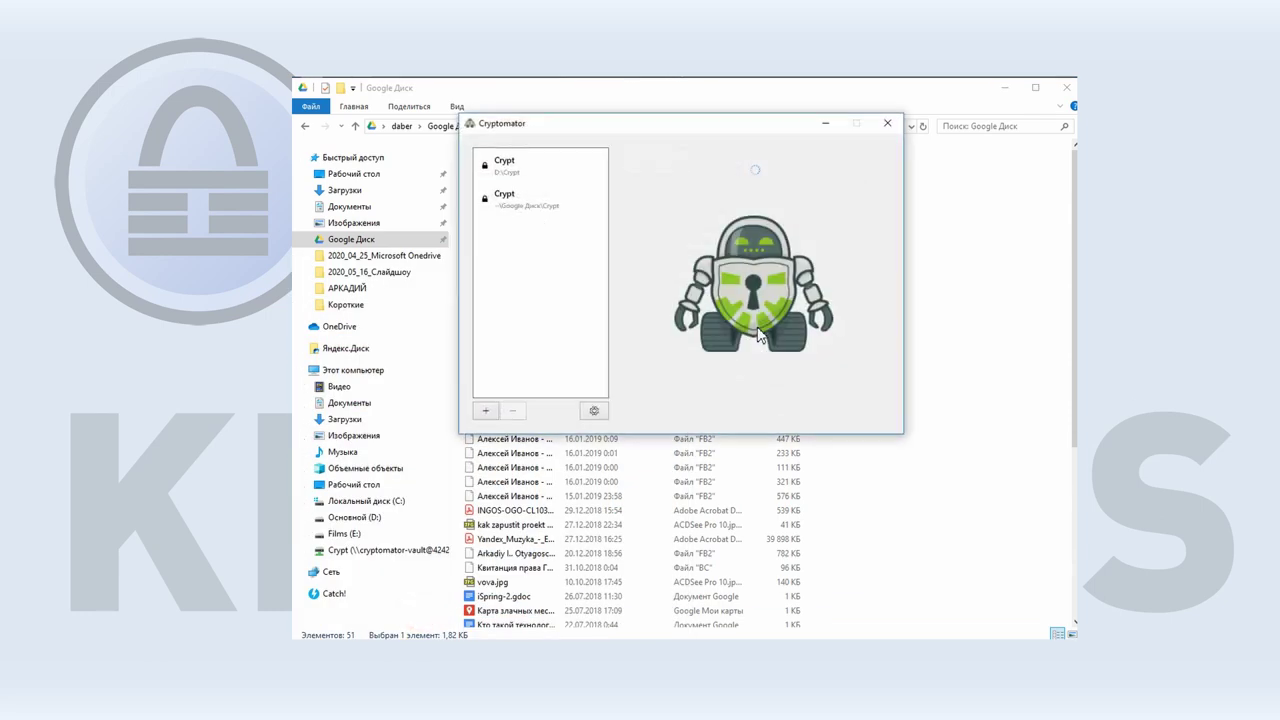
pyautogui.click(520, 202)
pyautogui.click(778, 173)
pyautogui.write('1234567890')
pyautogui.press('Return')
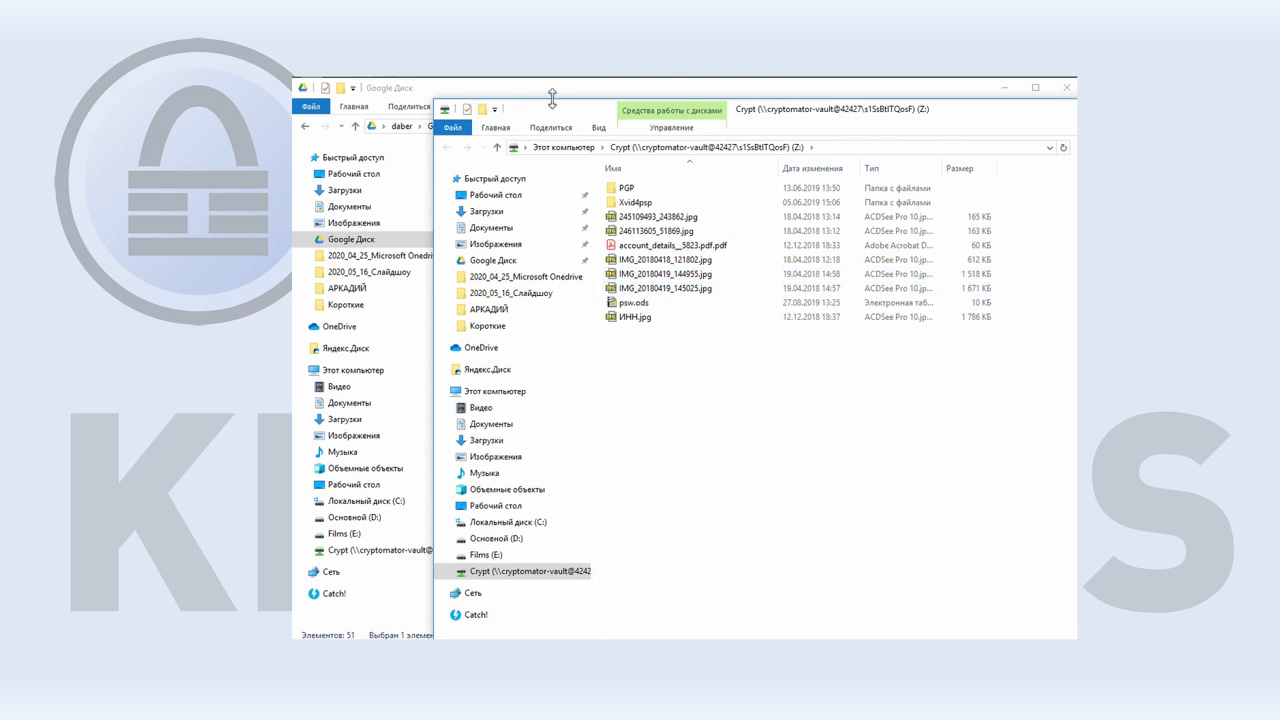
# Rearrange the vault drive window, then lock the Crypt vault and close Cryptomator.
pyautogui.moveTo(551, 106); pyautogui.dragTo(746, 141)
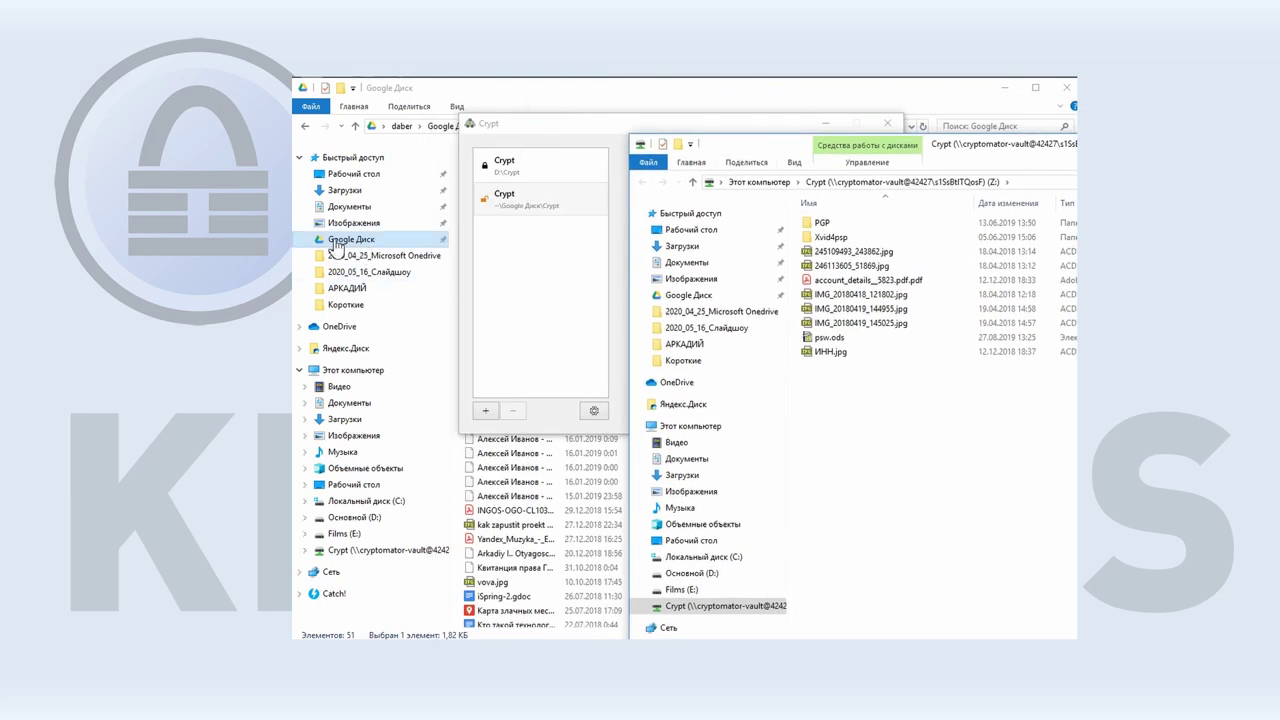
pyautogui.click(932, 467)
pyautogui.moveTo(965, 145); pyautogui.dragTo(757, 125)
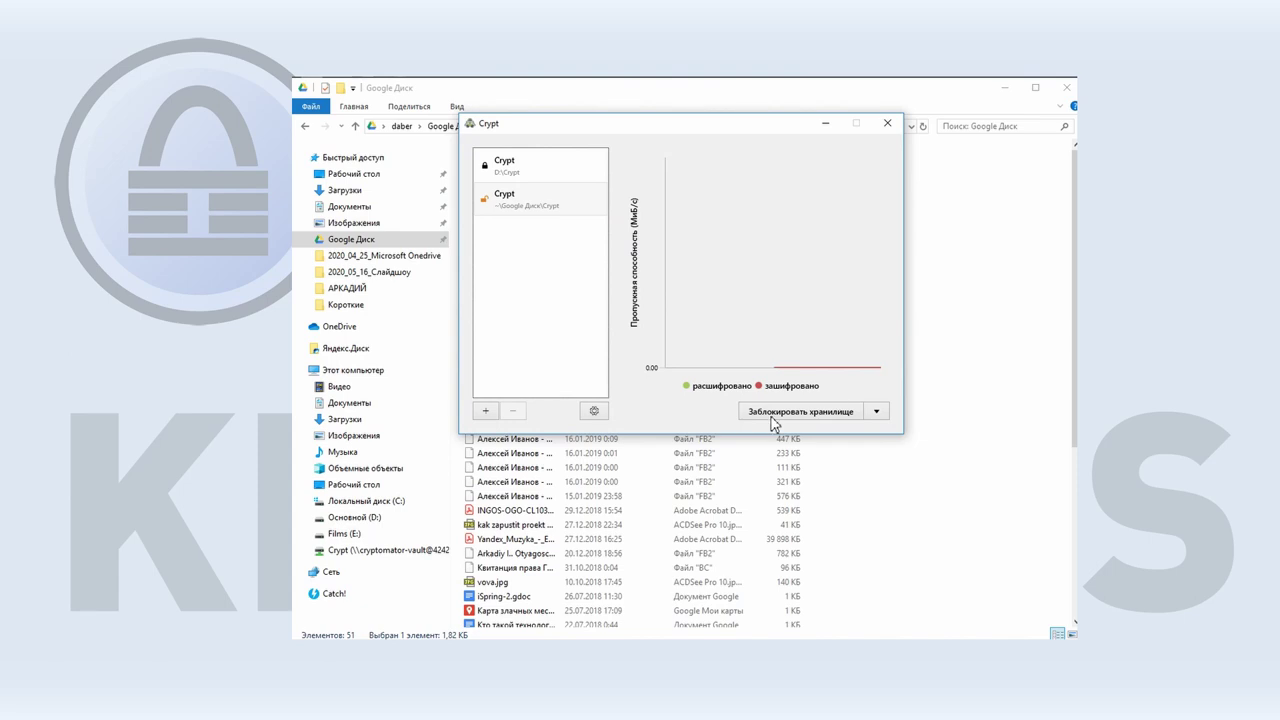
pyautogui.click(770, 414)
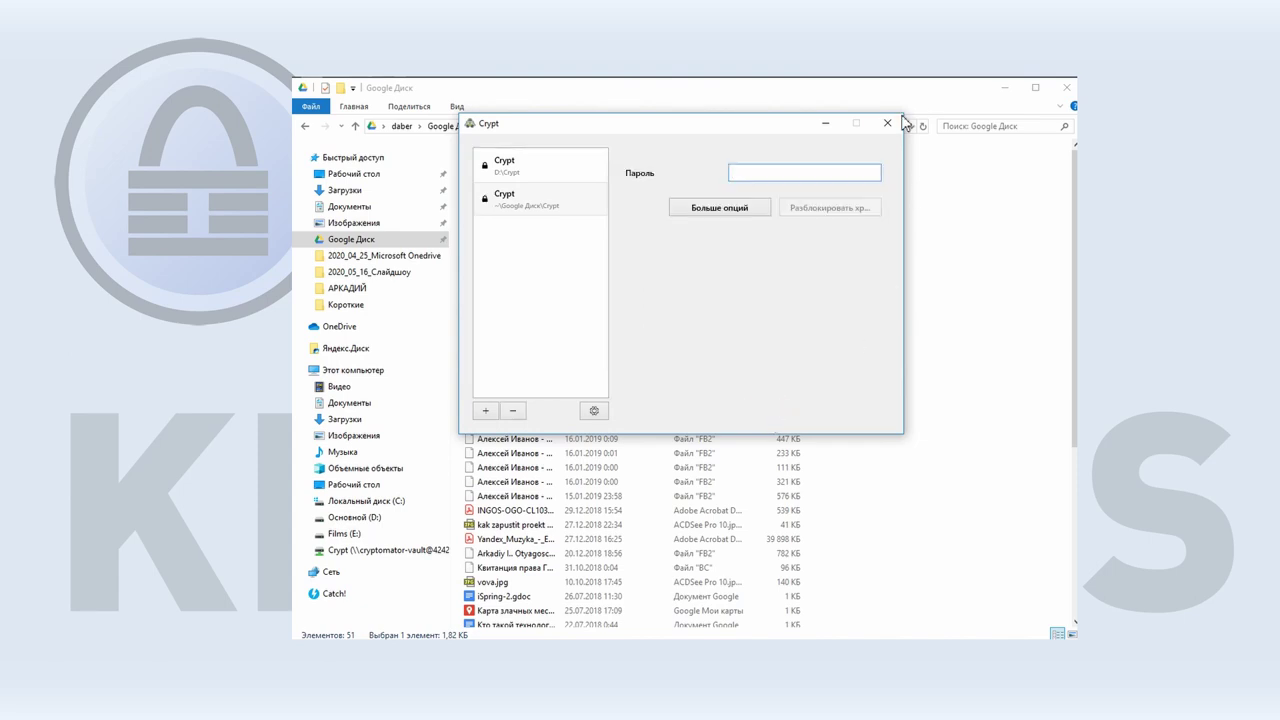
pyautogui.click(887, 123)
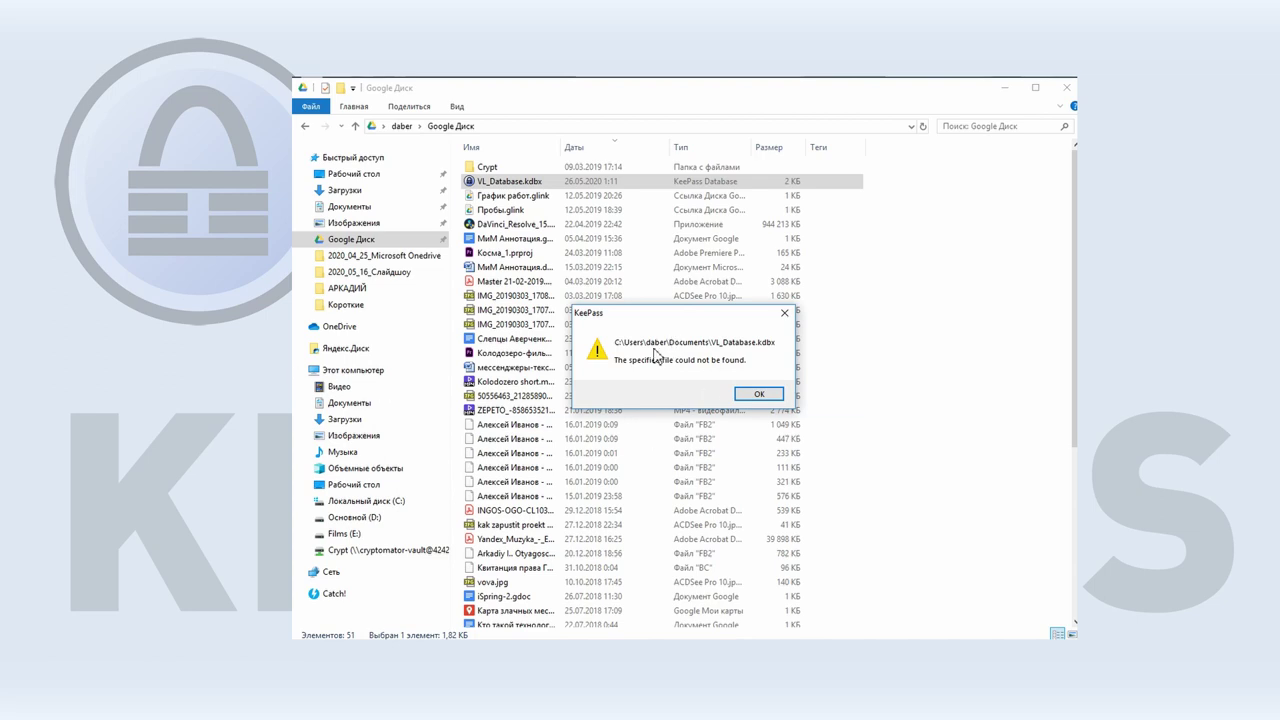
# Dismiss the file-not-found error and open Google Диск's VL_Database.kdbx with the master password.
pyautogui.click(752, 395)
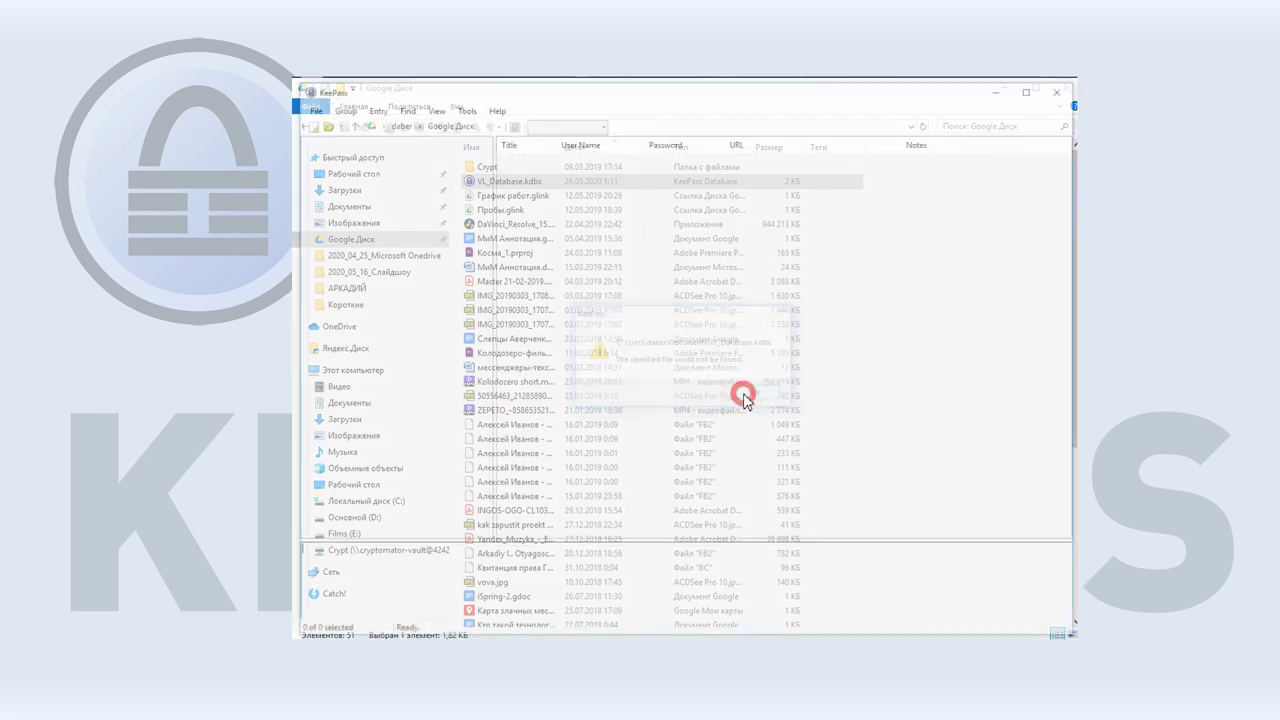
pyautogui.click(321, 122)
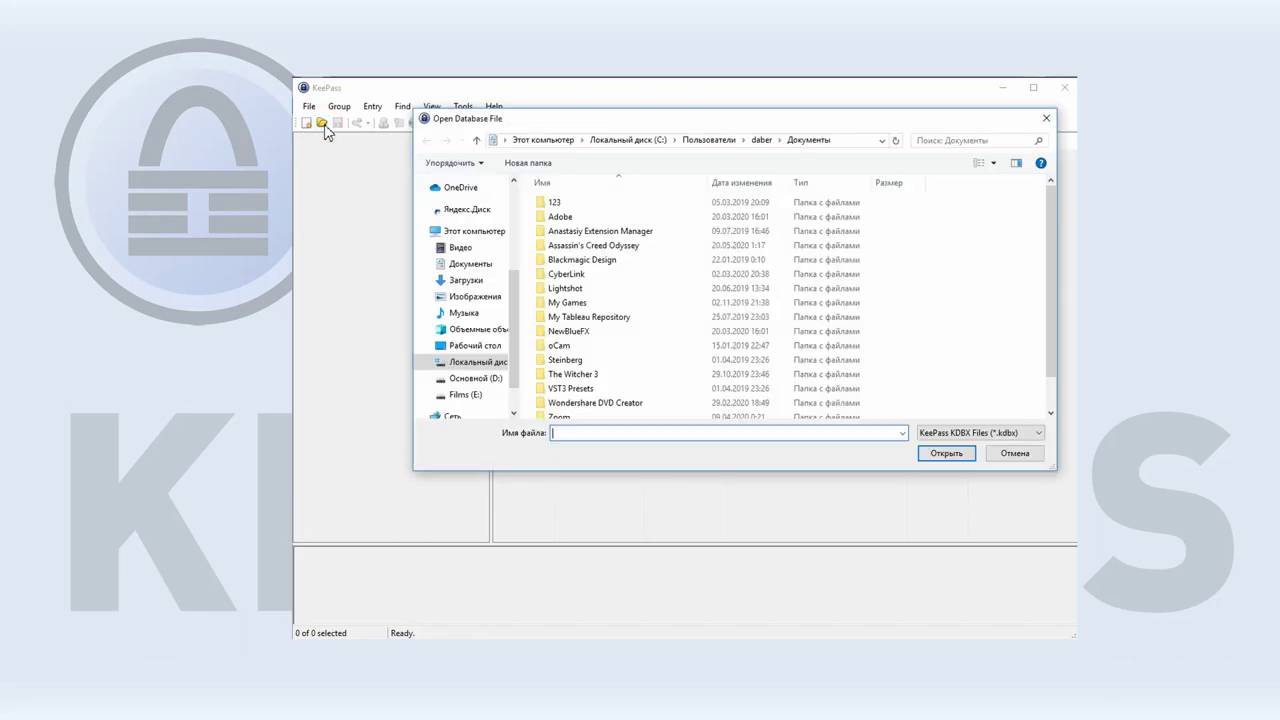
pyautogui.scroll(2, 452, 332)
pyautogui.click(465, 182)
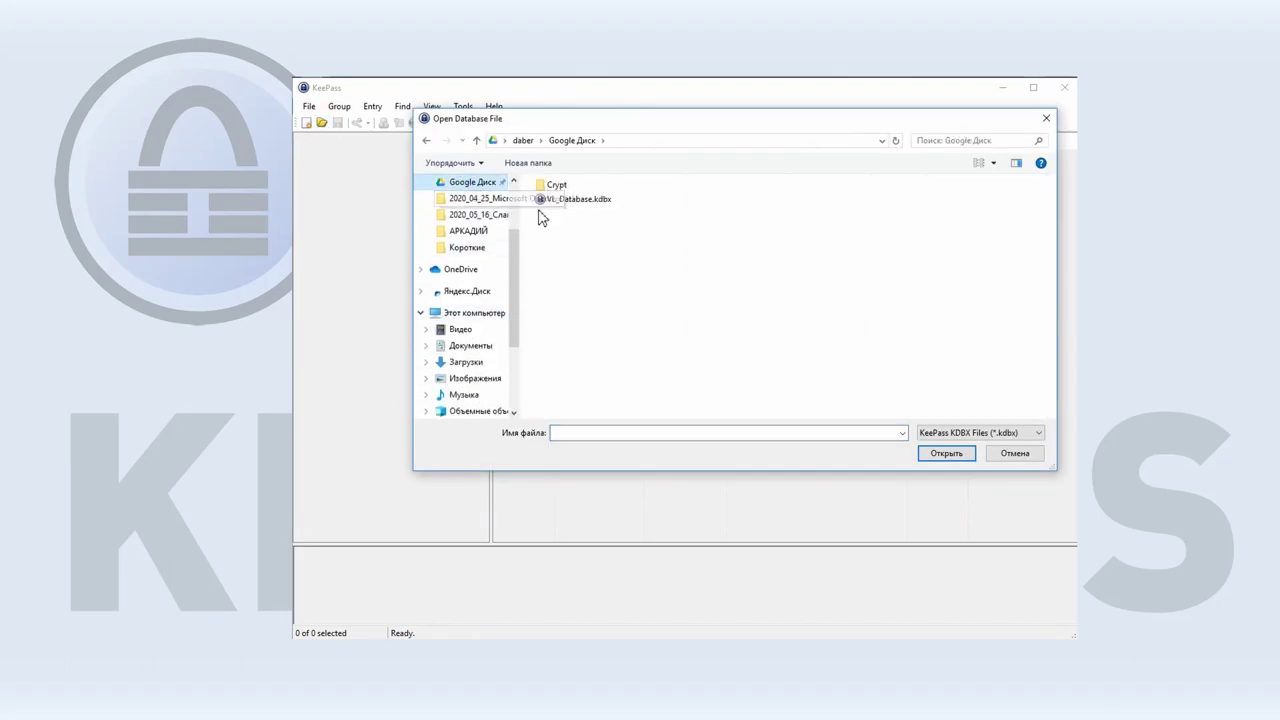
pyautogui.doubleClick(576, 207)
pyautogui.write('••••••')
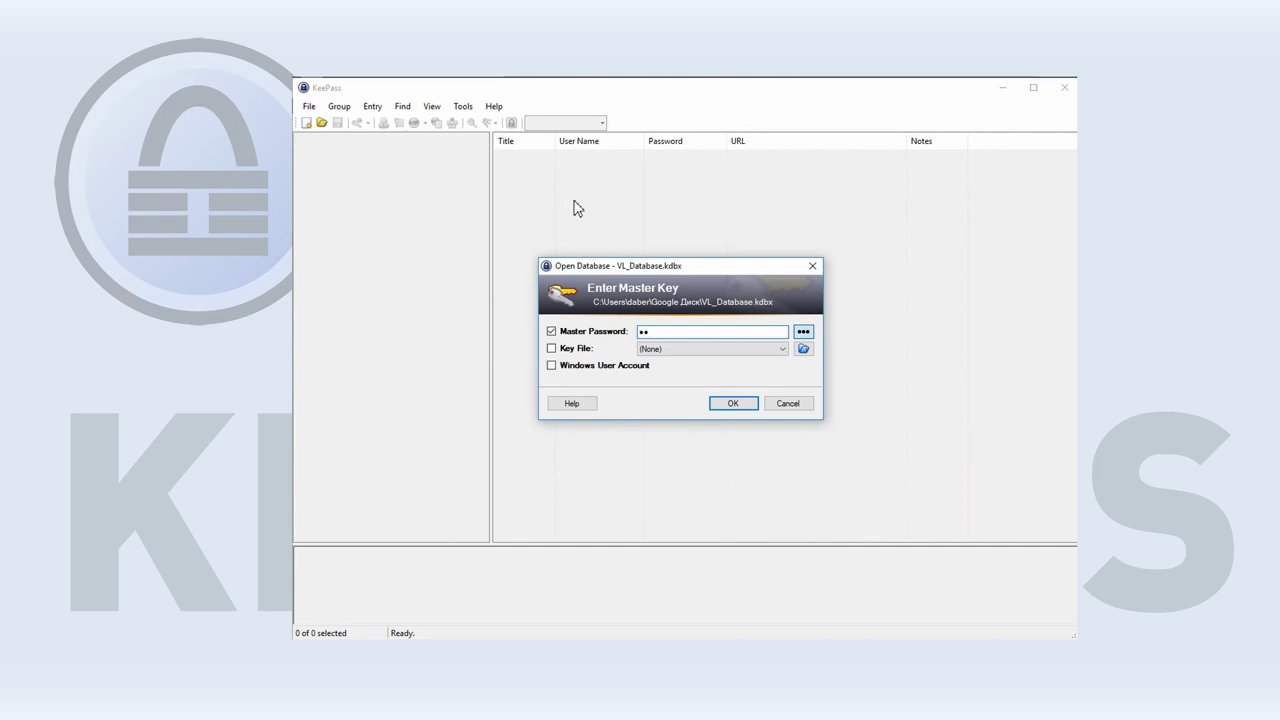
pyautogui.write('•••••••••')
pyautogui.press('Return')
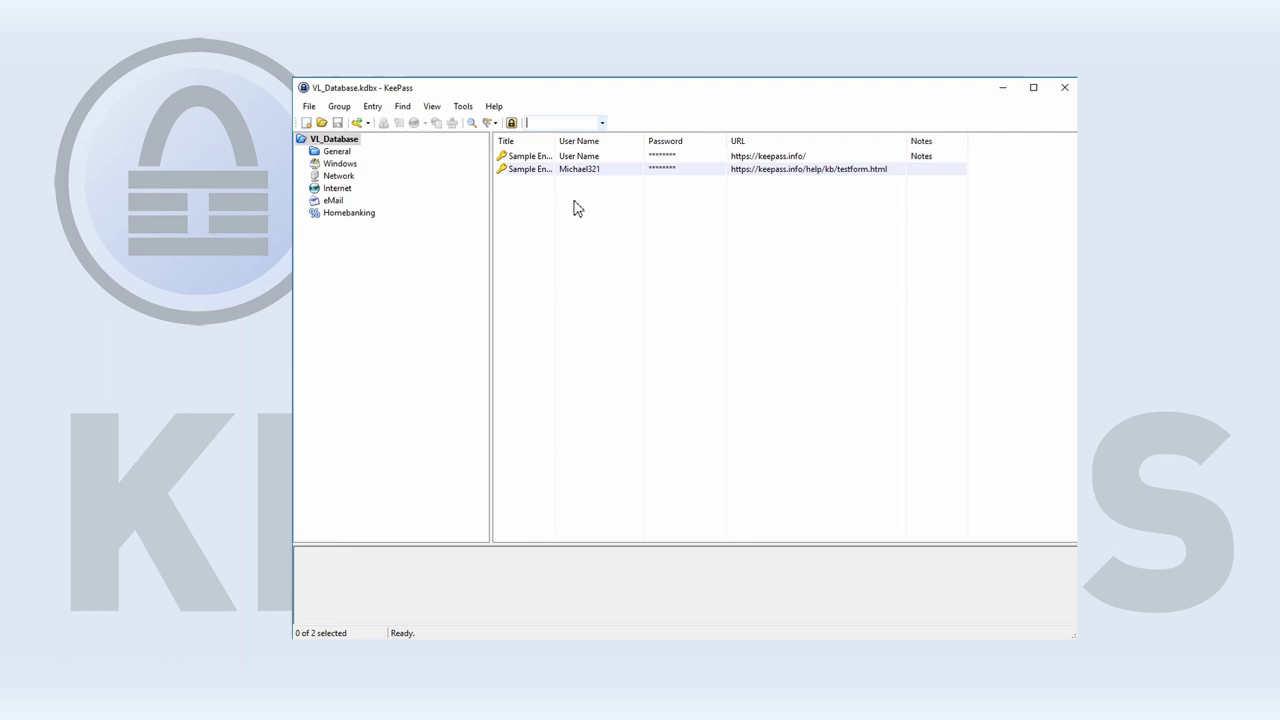
pyautogui.rightClick(594, 197)
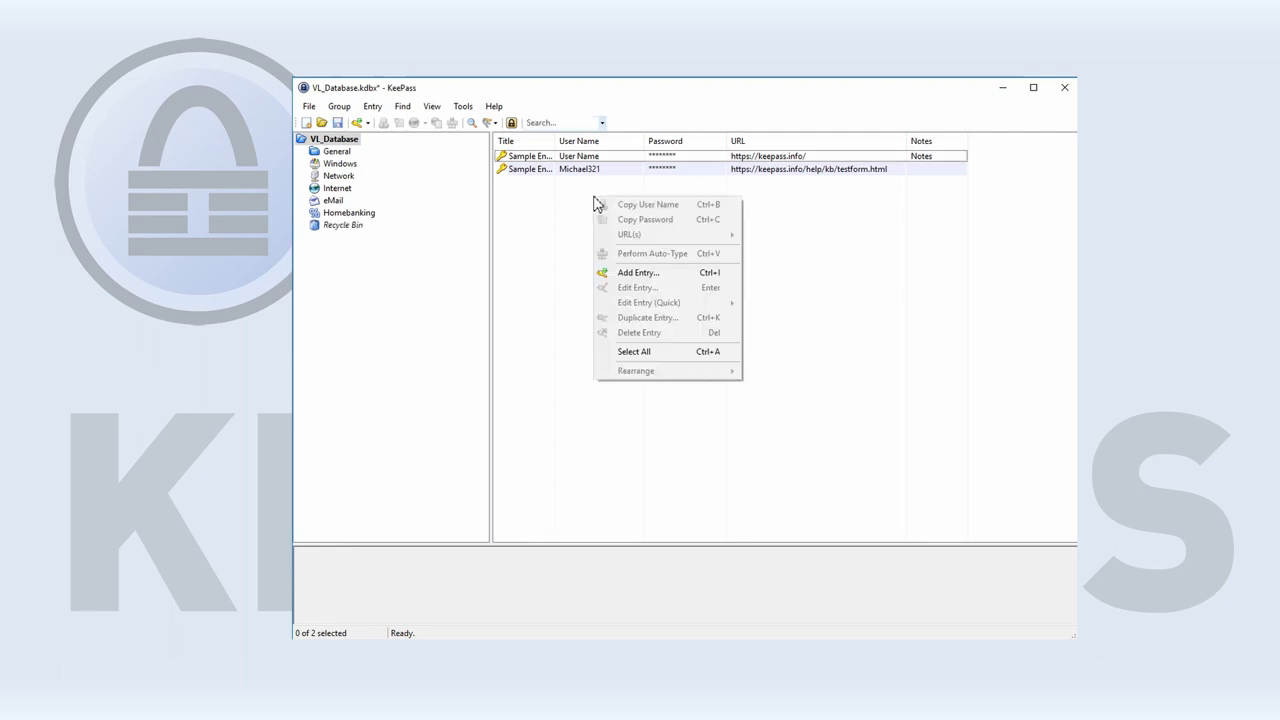
pyautogui.click(640, 274)
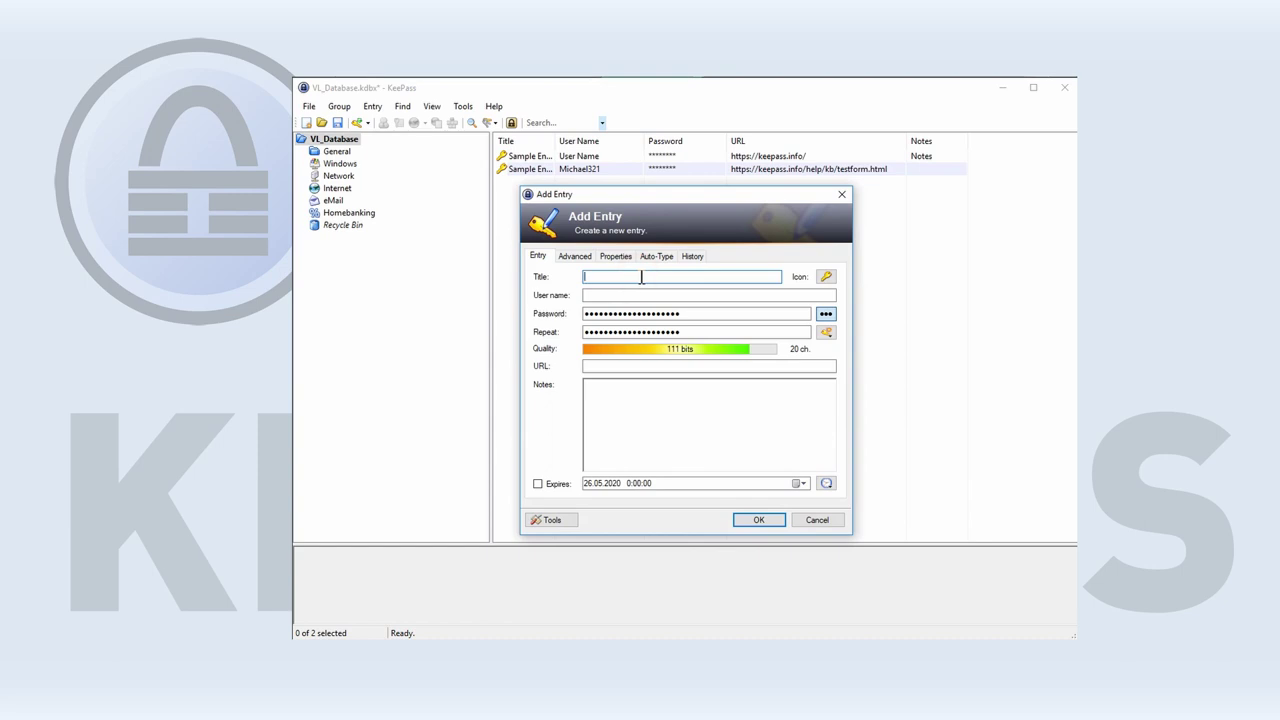
pyautogui.click(606, 366)
pyautogui.write('https://discord.com/')
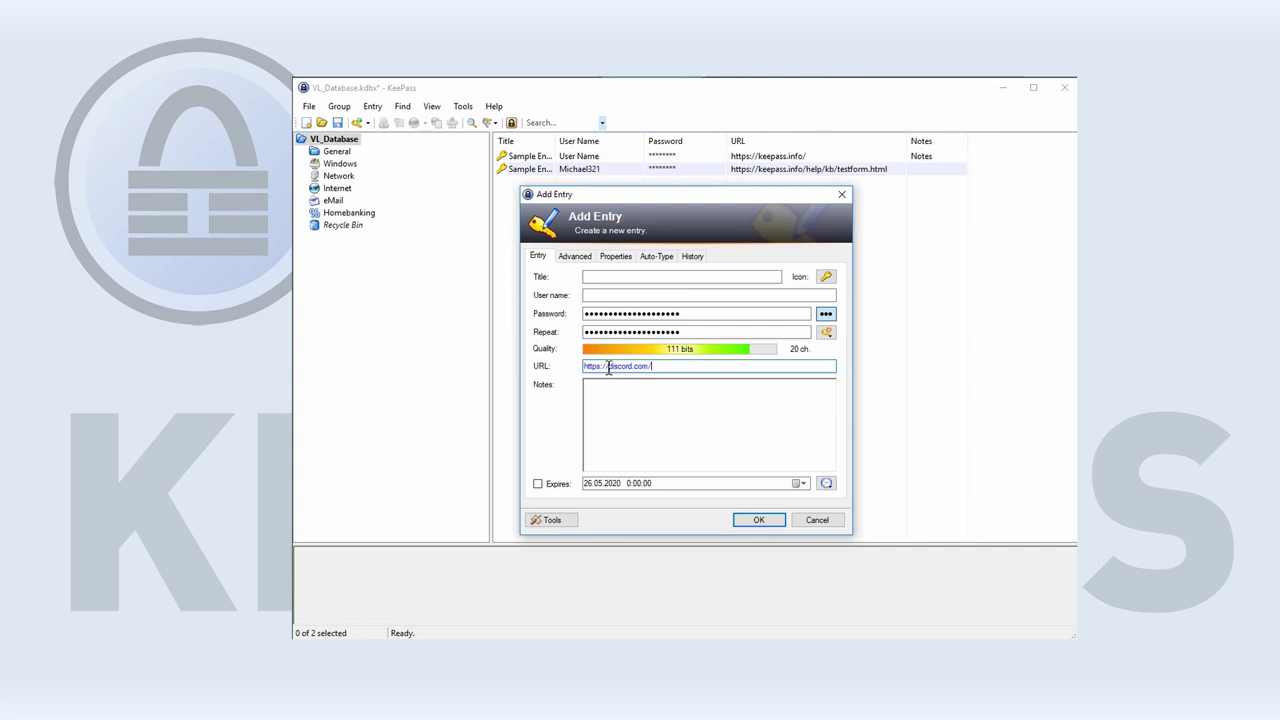
pyautogui.moveTo(608, 367); pyautogui.dragTo(633, 367)
pyautogui.hotkey('ctrl', 'c')
pyautogui.click(600, 277)
pyautogui.hotkey('ctrl', 'v')
pyautogui.click(603, 292)
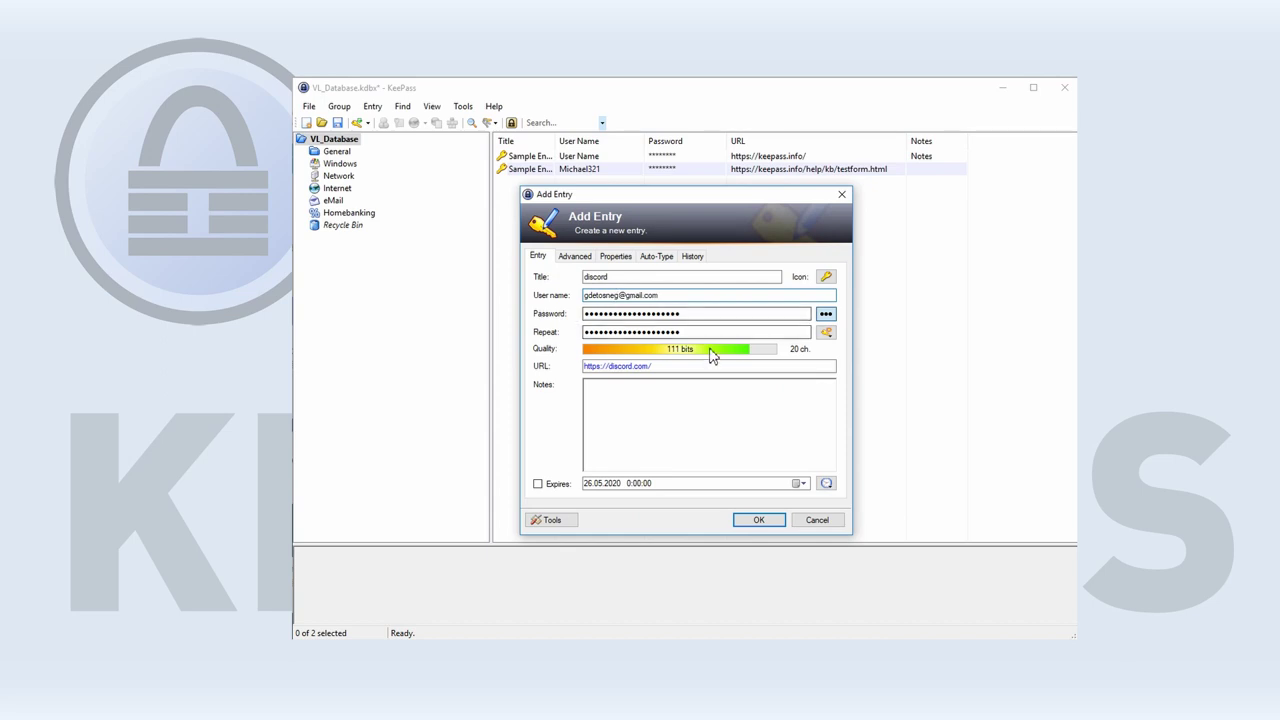
# Generate a 32-character password with special characters, repeat it, and save the entry.
pyautogui.click(825, 313)
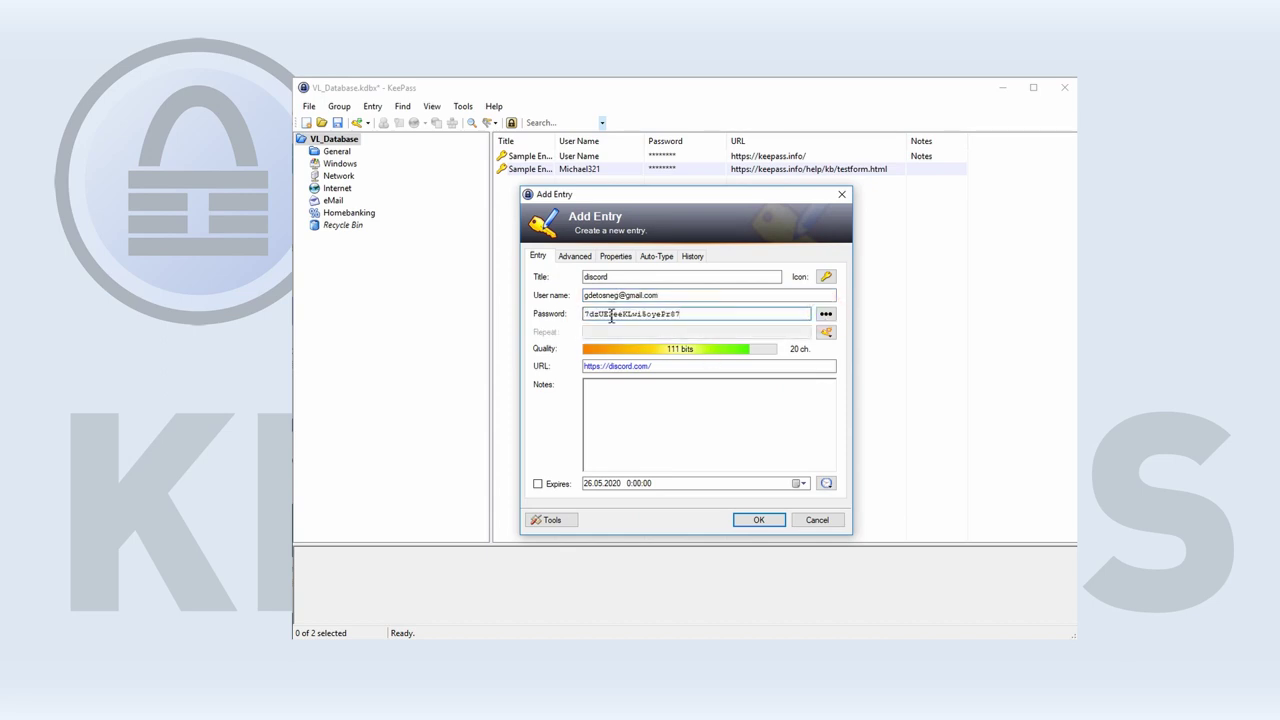
pyautogui.click(826, 332)
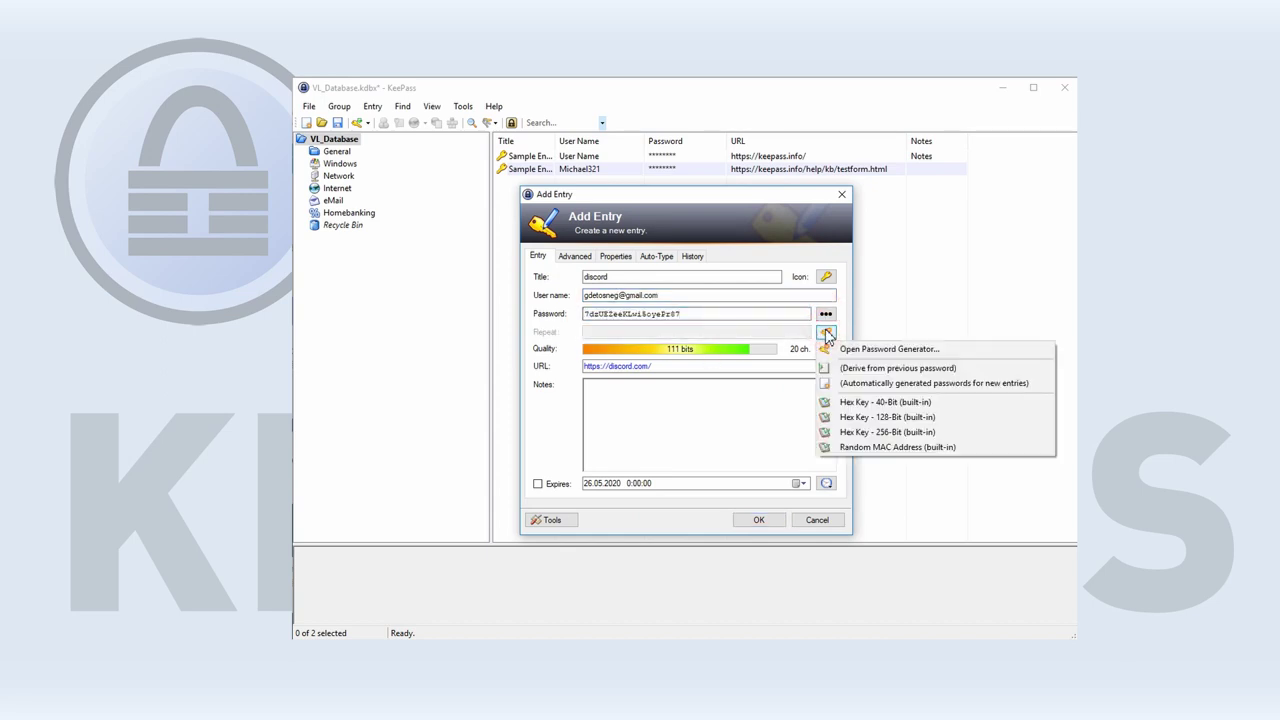
pyautogui.click(848, 349)
pyautogui.click(726, 272)
pyautogui.click(689, 309)
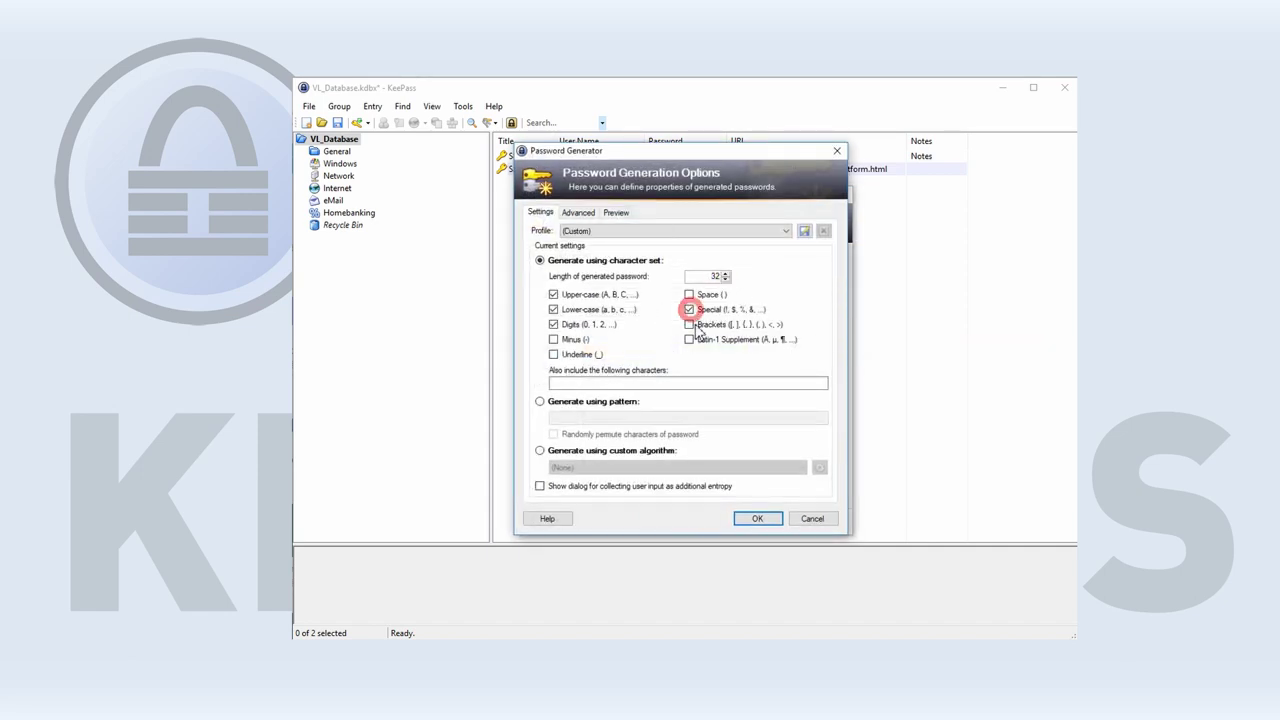
pyautogui.click(754, 519)
pyautogui.click(826, 314)
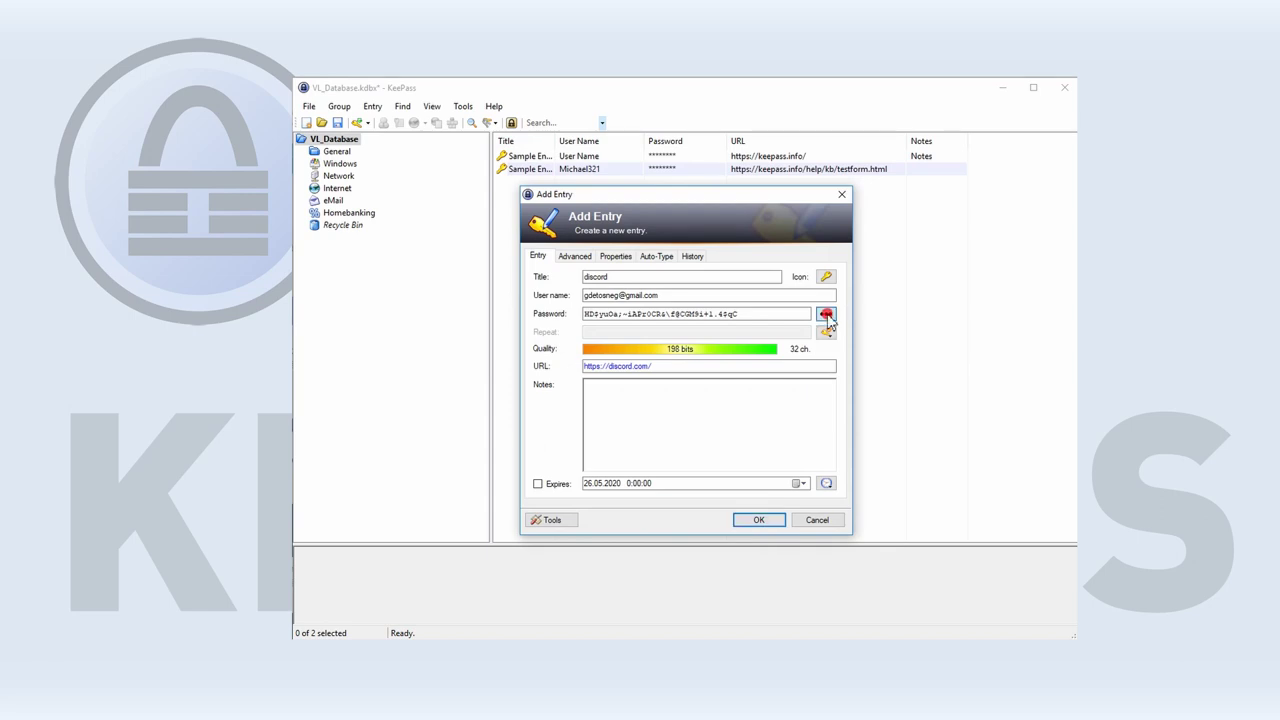
pyautogui.doubleClick(748, 314)
pyautogui.hotkey('ctrl', 'v')
pyautogui.click(757, 333)
pyautogui.hotkey('ctrl', 'v')
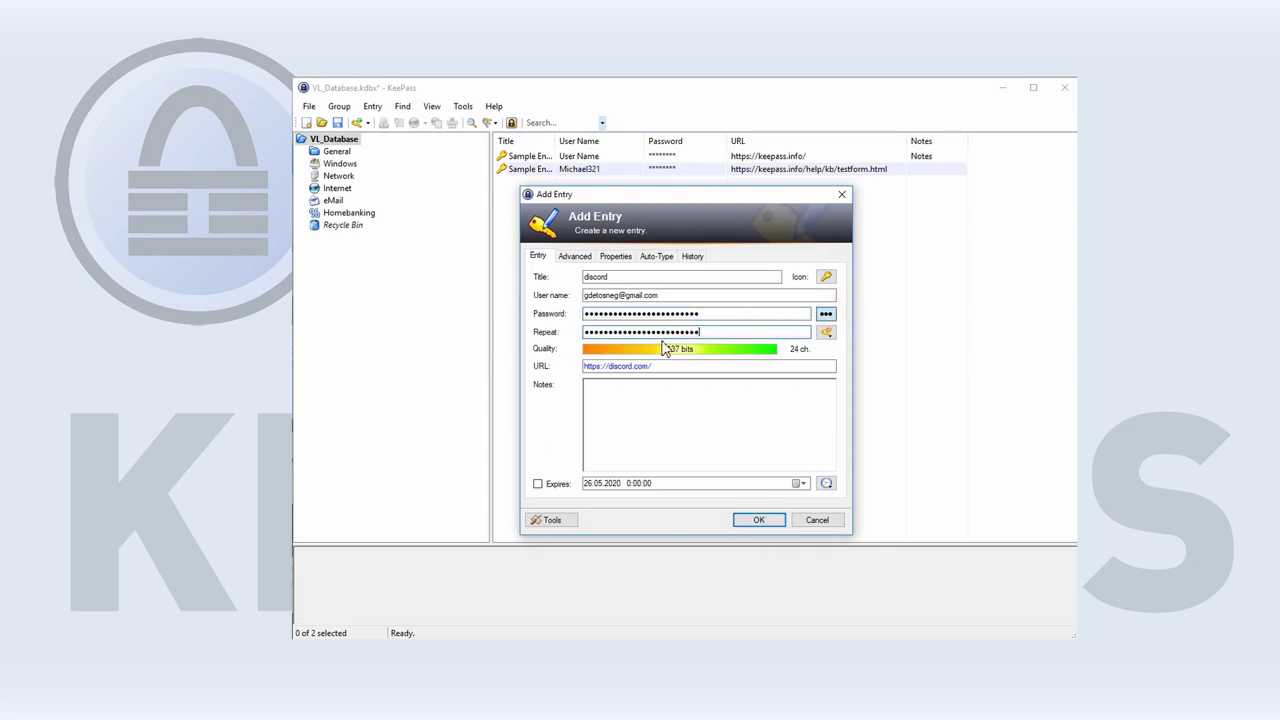
pyautogui.click(757, 520)
pyautogui.click(766, 169)
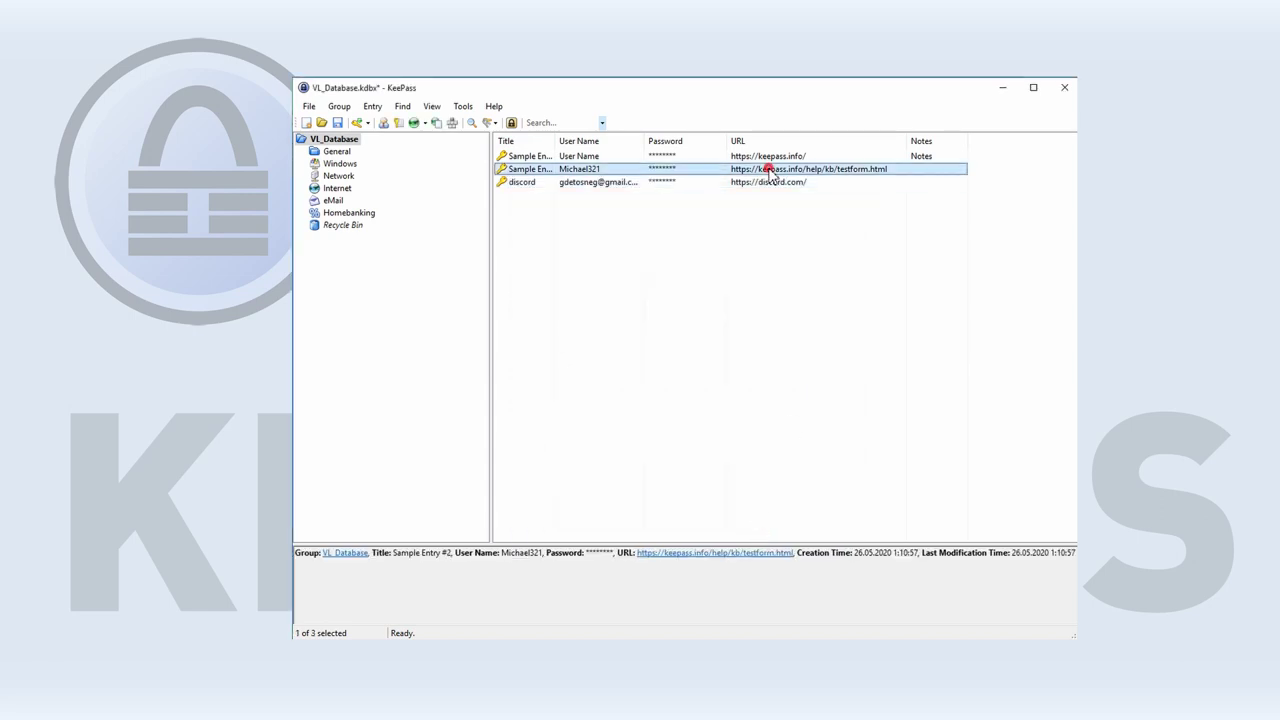
# Delete both Sample Entry rows to the Recycle Bin, then open discord's URL and copy its user name.
pyautogui.keyDown('ctrl'); pyautogui.click(768, 156); pyautogui.keyUp('ctrl')
pyautogui.press('Delete')
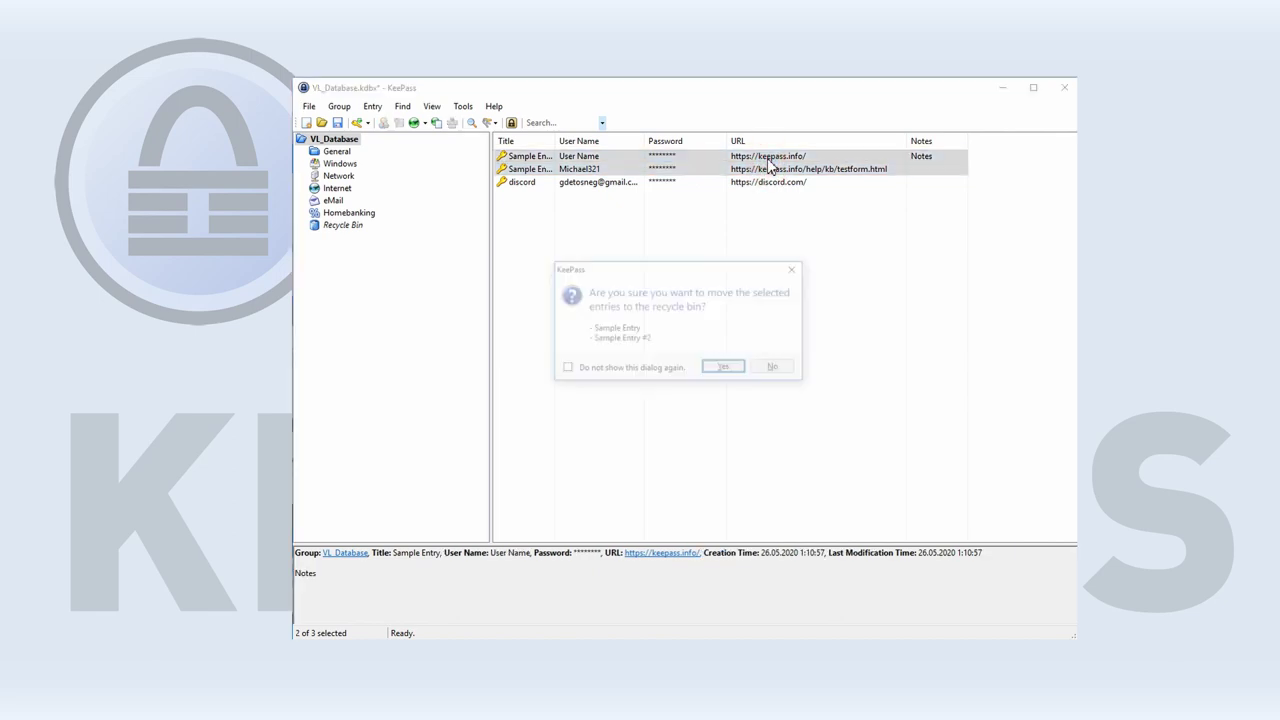
pyautogui.click(726, 369)
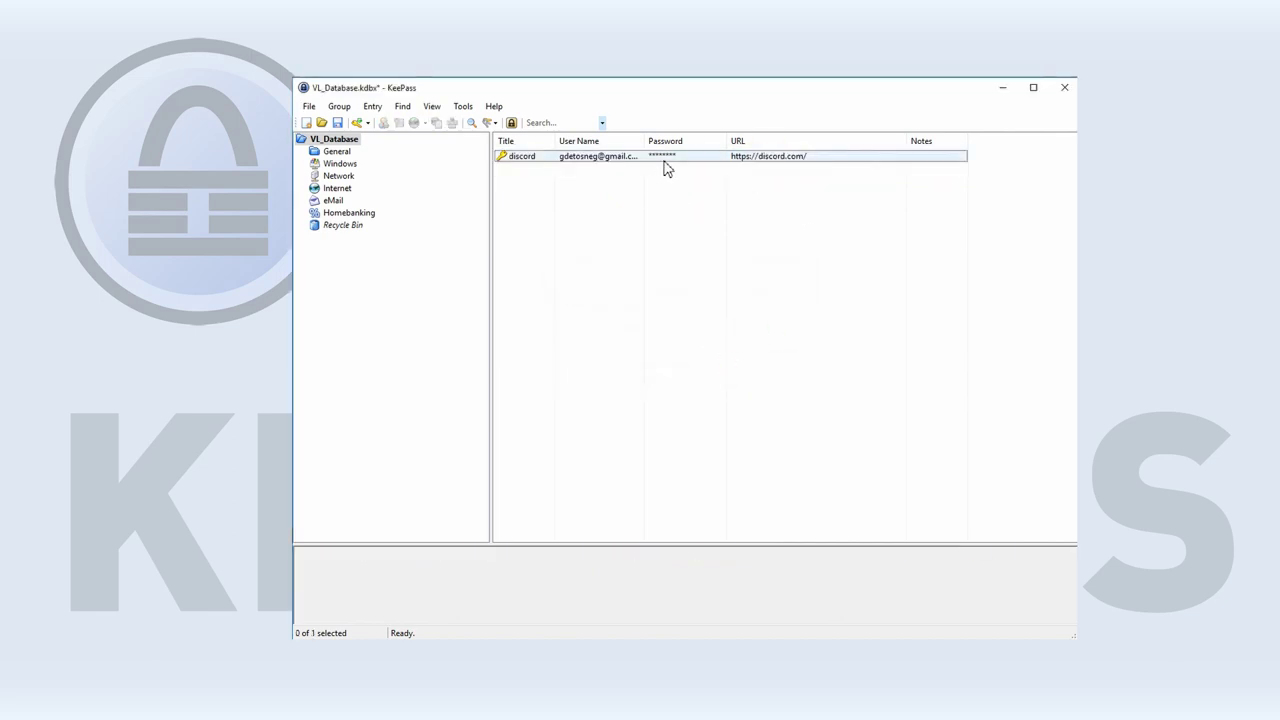
pyautogui.click(664, 164)
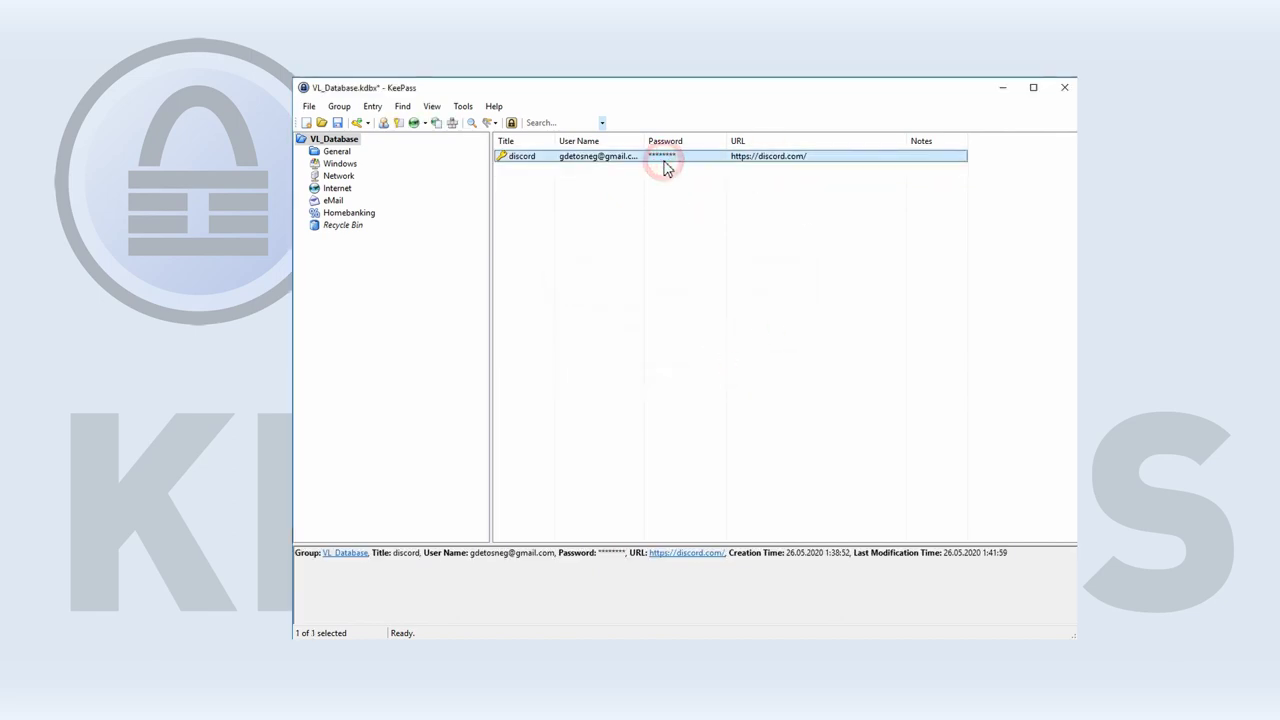
pyautogui.click(413, 122)
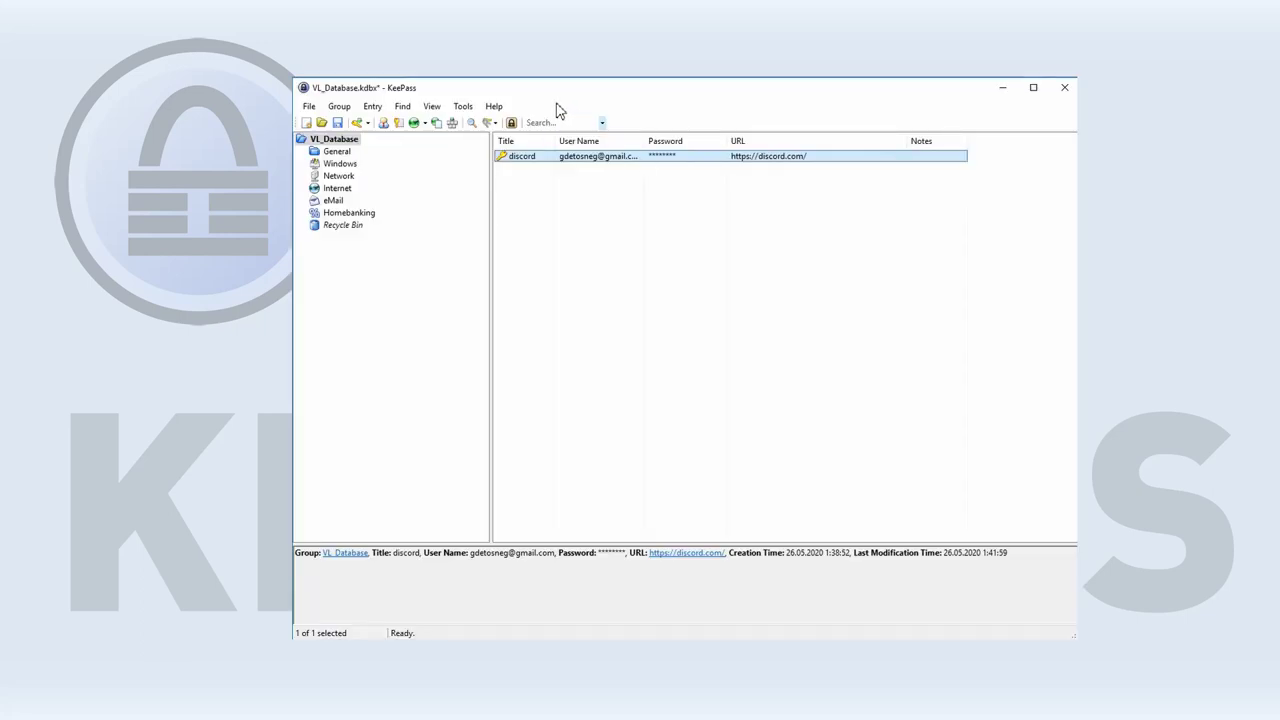
pyautogui.click(383, 122)
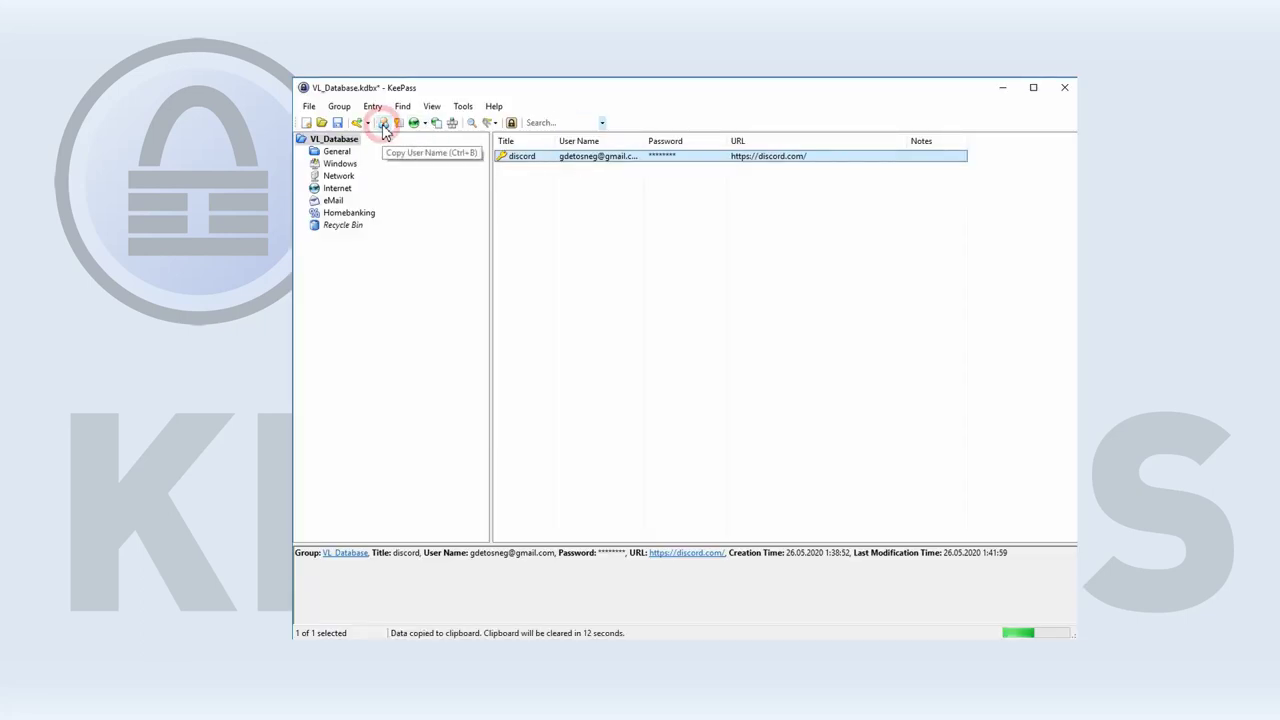
# Paste the copied user name into the Discord login e-mail field.
pyautogui.hotkey('alt', 'Tab')
pyautogui.click(330, 350)
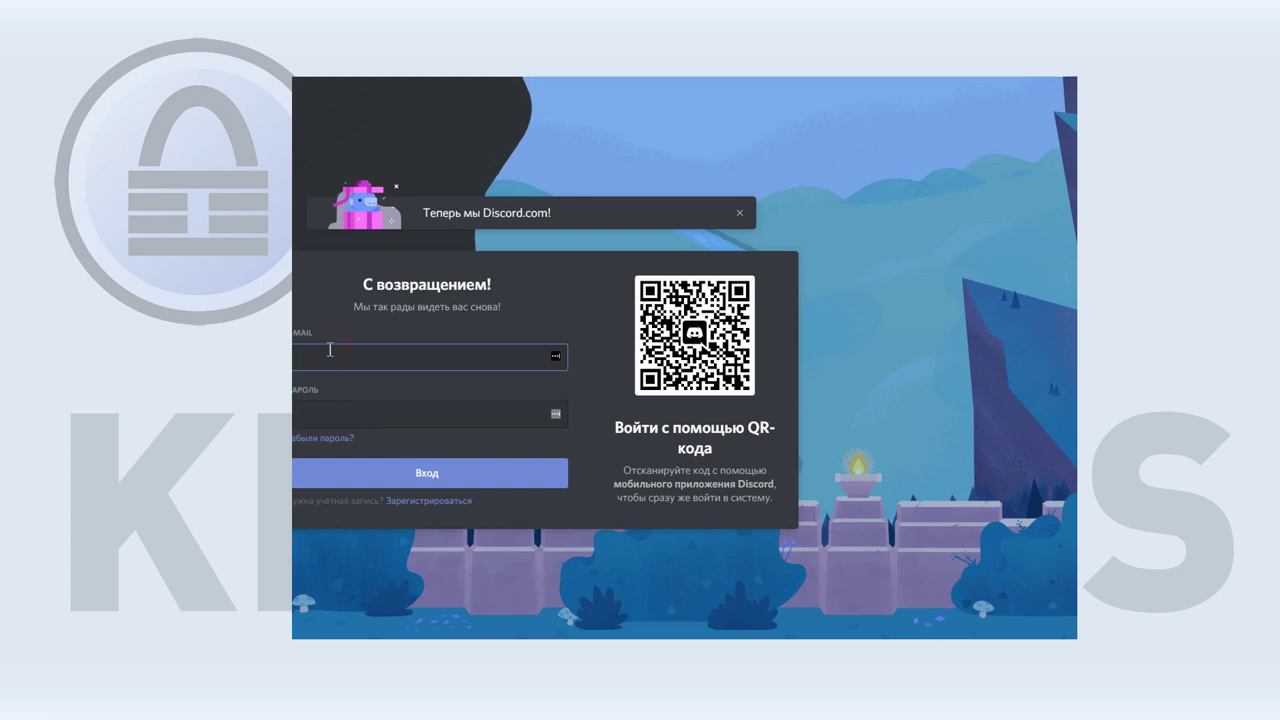
pyautogui.hotkey('ctrl', 'v')
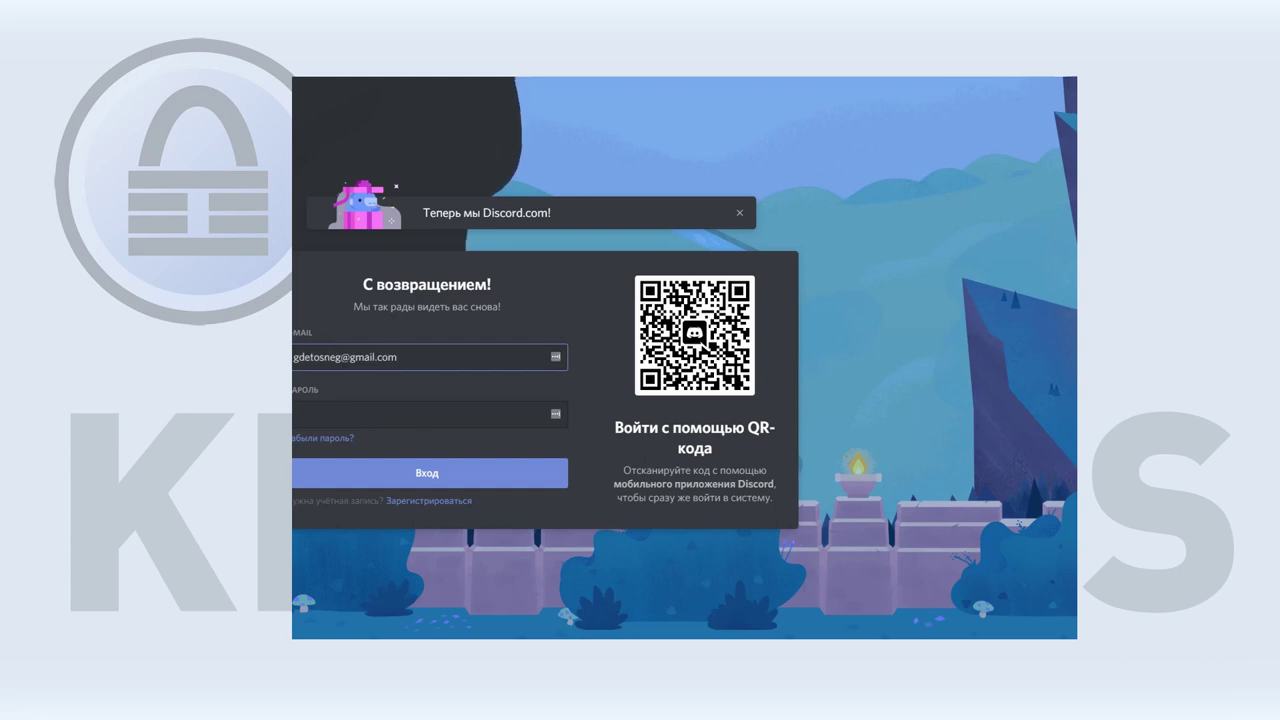
pyautogui.hotkey('alt', 'Tab')
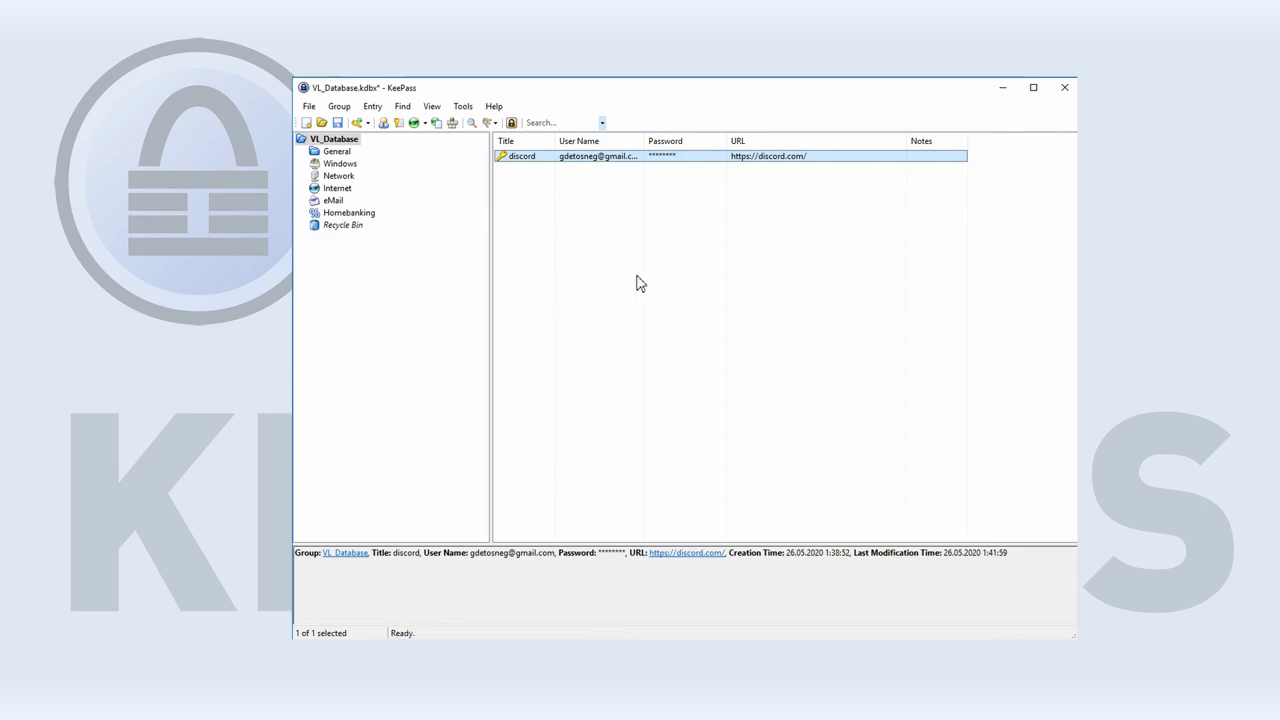
# Copy the discord password from KeePass, paste it into Discord's password field and submit the login.
pyautogui.click(402, 128)
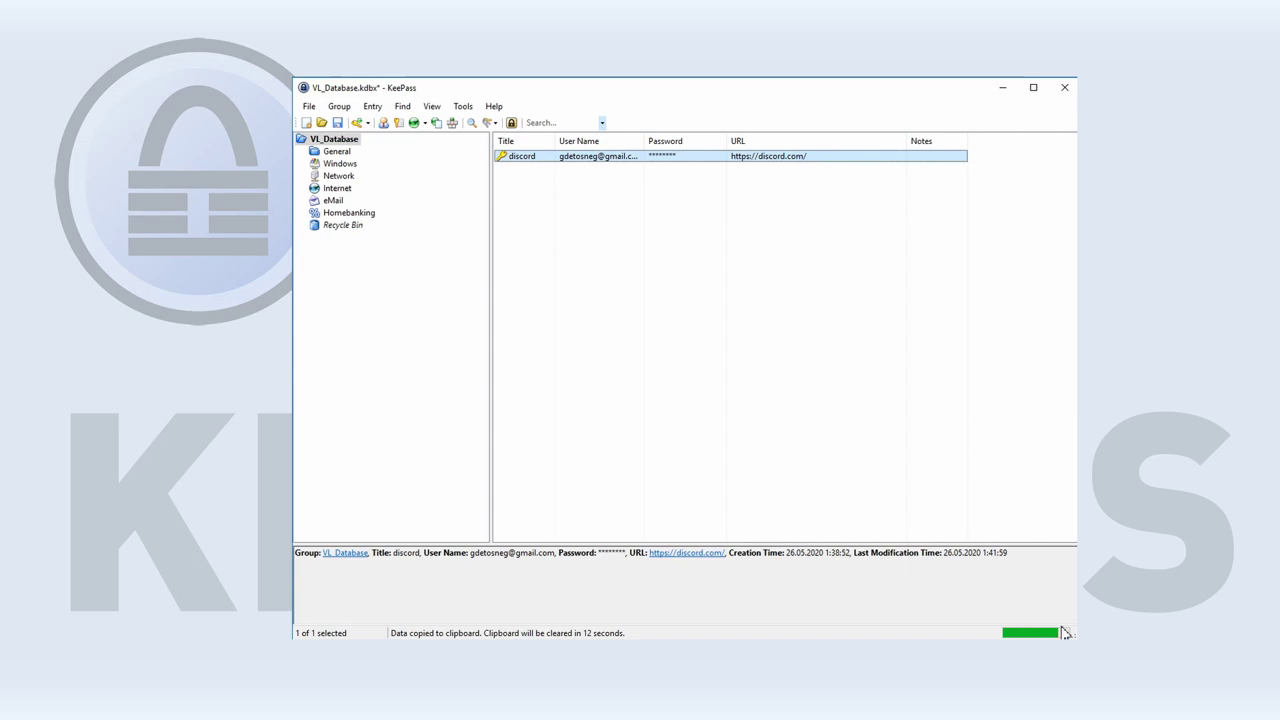
pyautogui.hotkey('alt', 'Tab')
pyautogui.click(371, 414)
pyautogui.hotkey('ctrl', 'v')
pyautogui.click(437, 476)
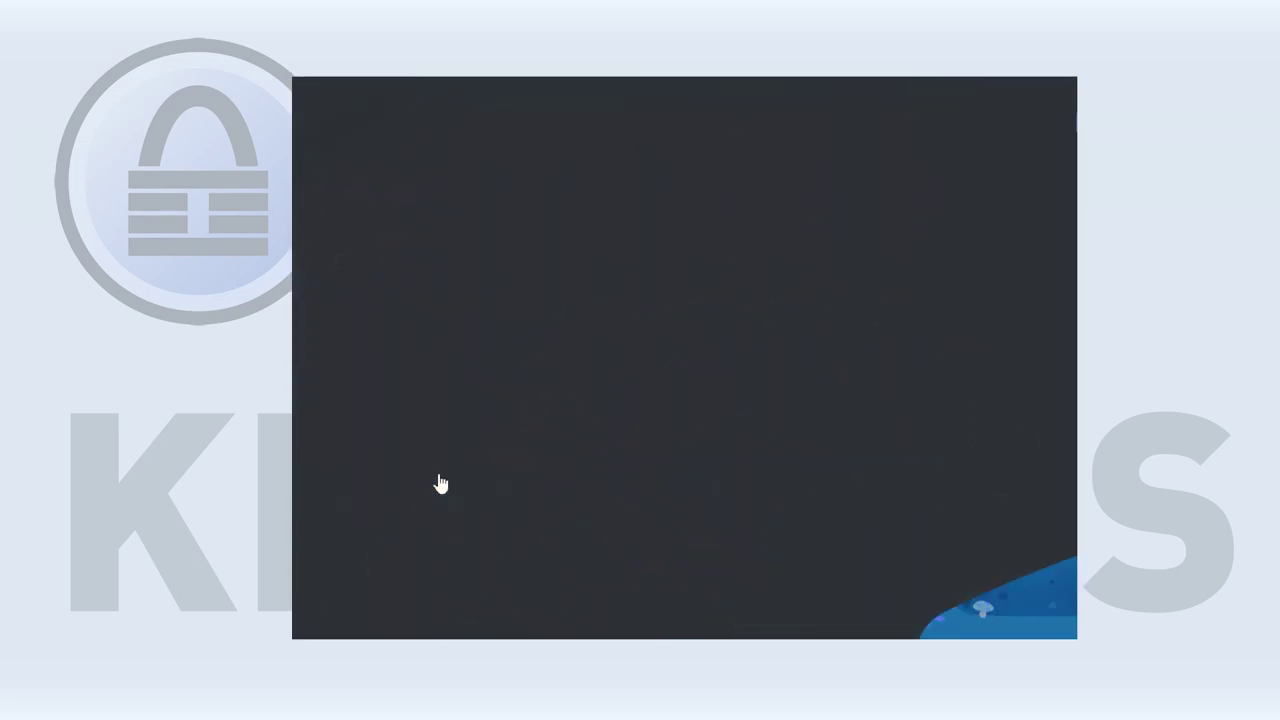
pyautogui.hotkey('alt', 'Tab')
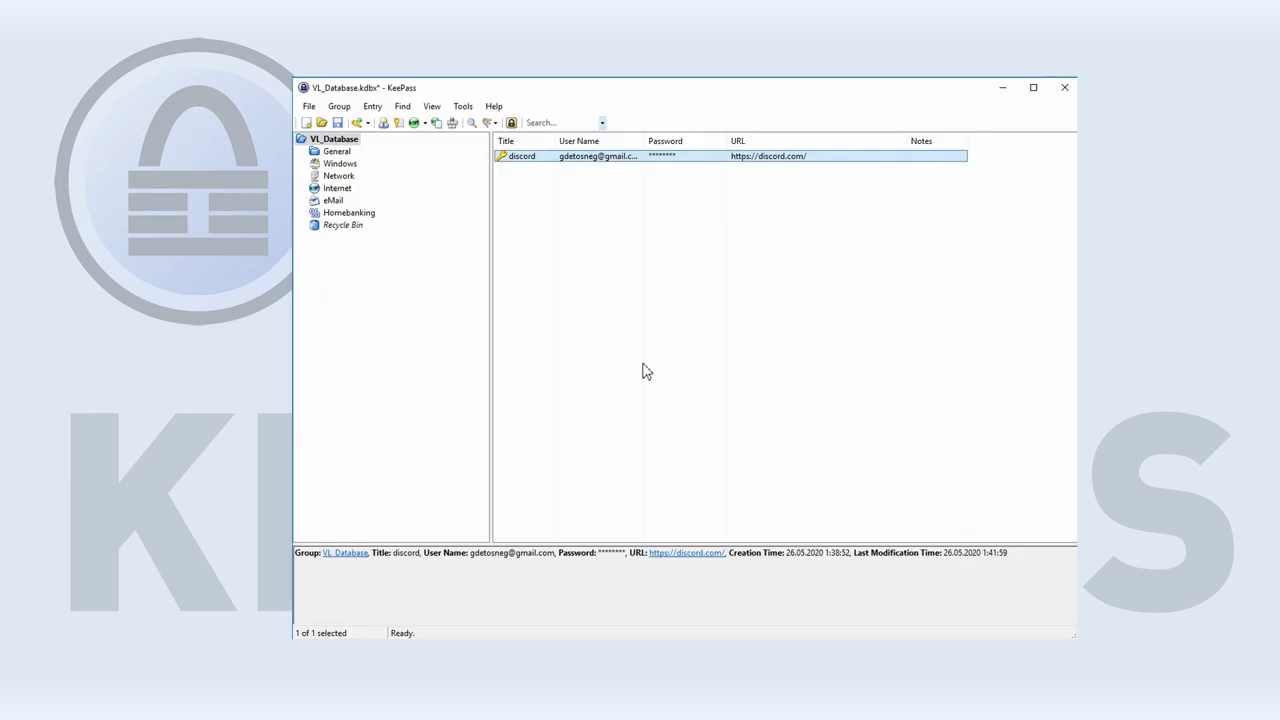
pyautogui.click(538, 122)
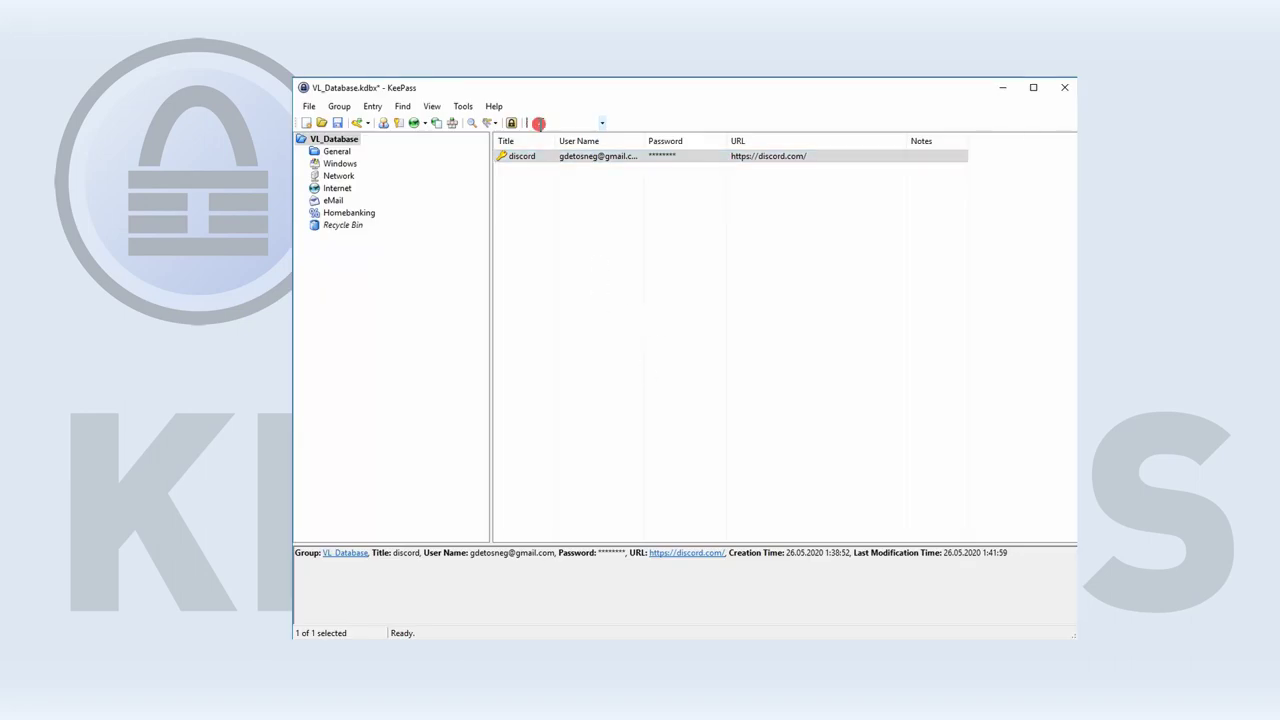
pyautogui.click(585, 232)
# Rename the Internet group to Все остальное.
pyautogui.click(328, 284)
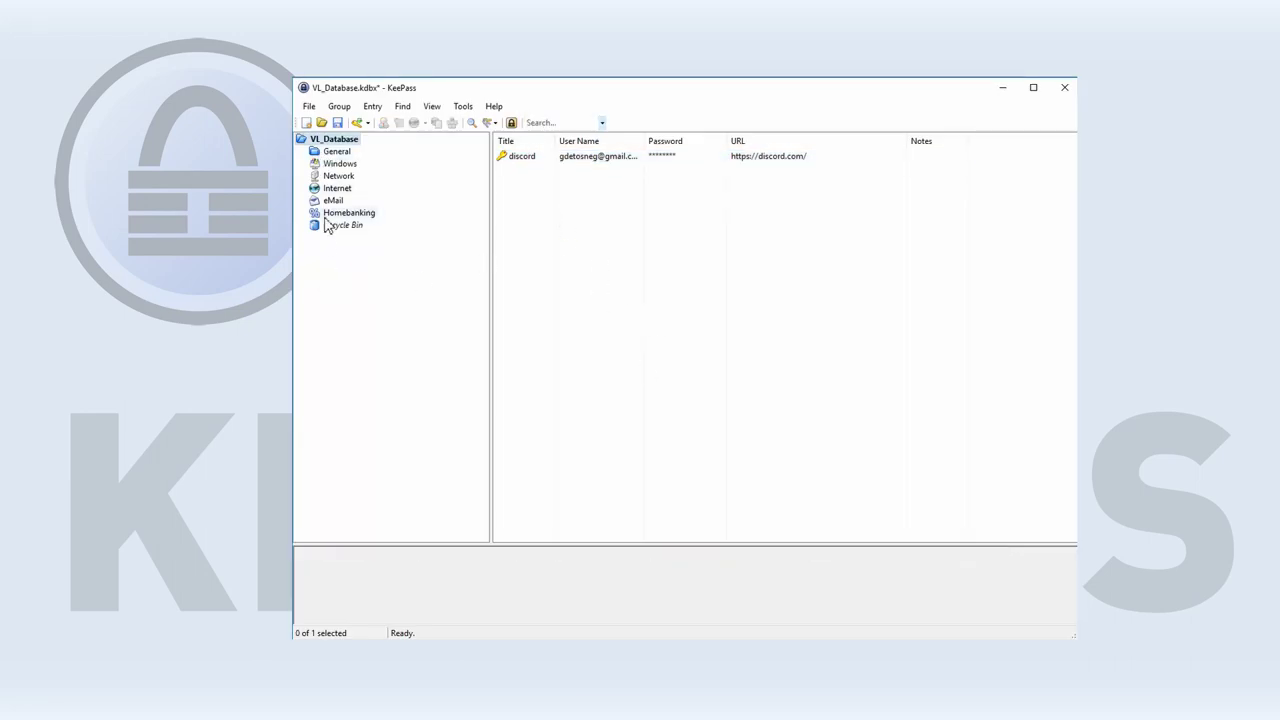
pyautogui.click(337, 153)
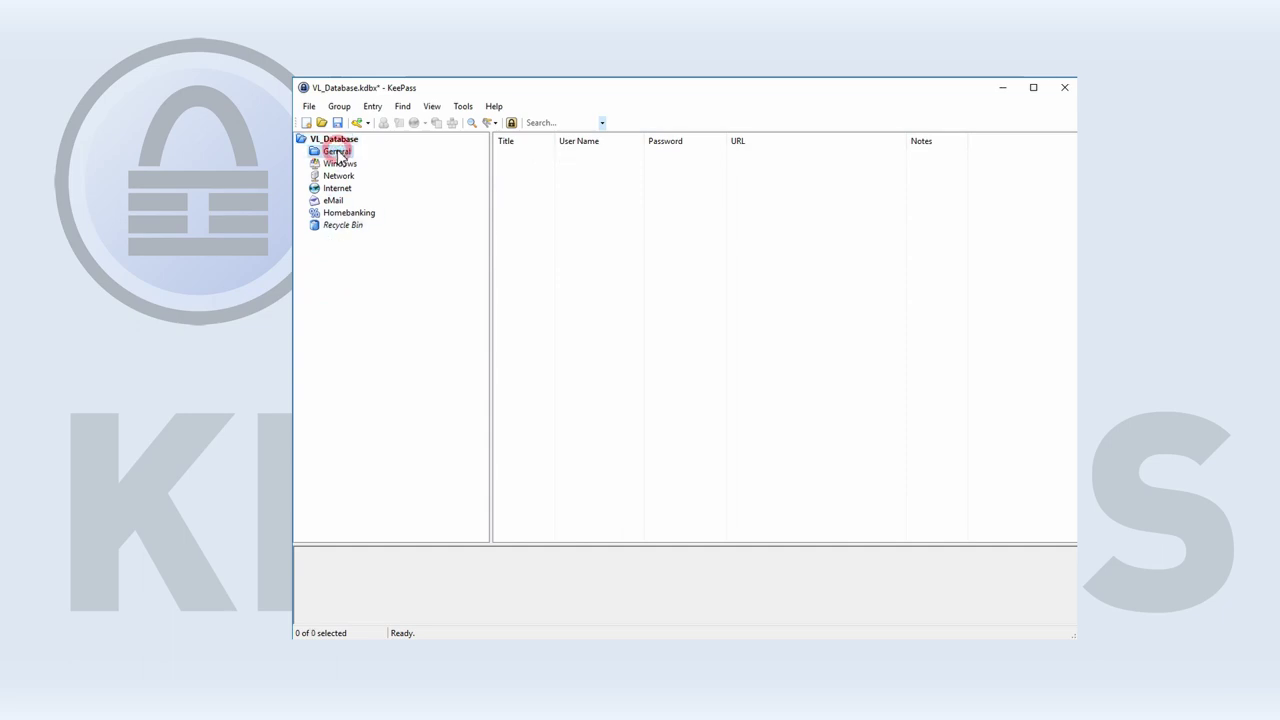
pyautogui.click(339, 176)
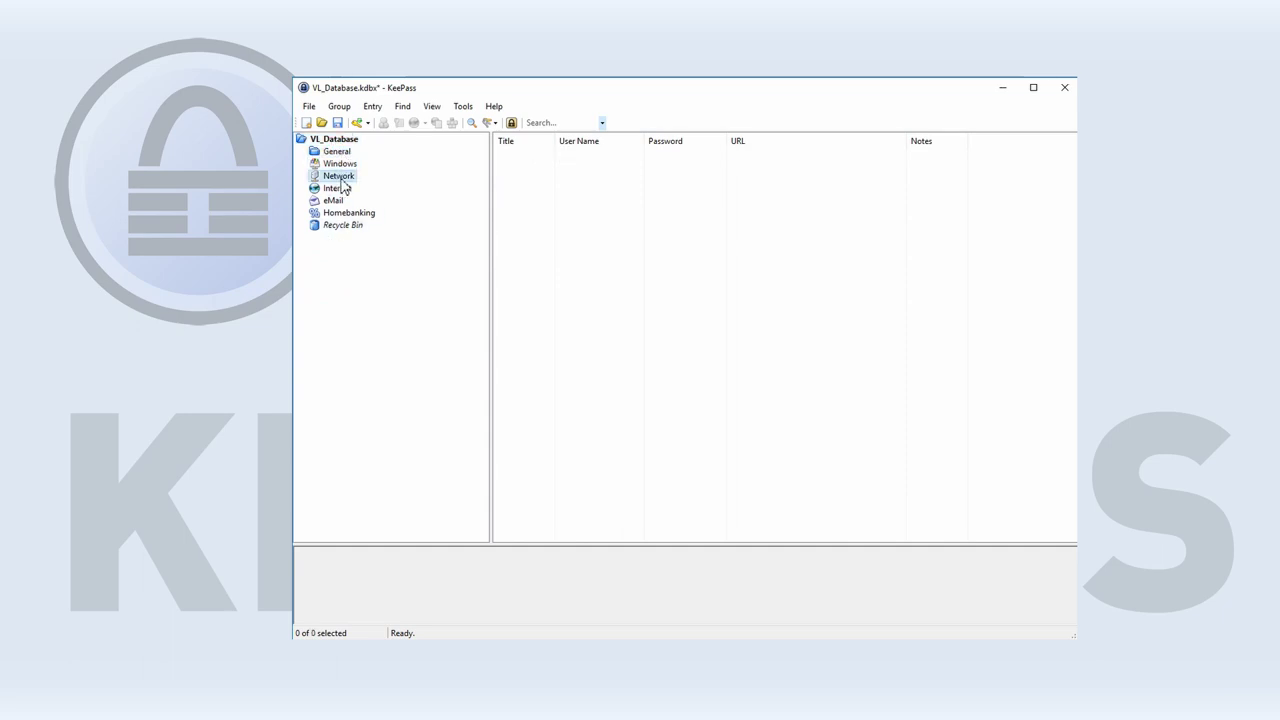
pyautogui.click(337, 190)
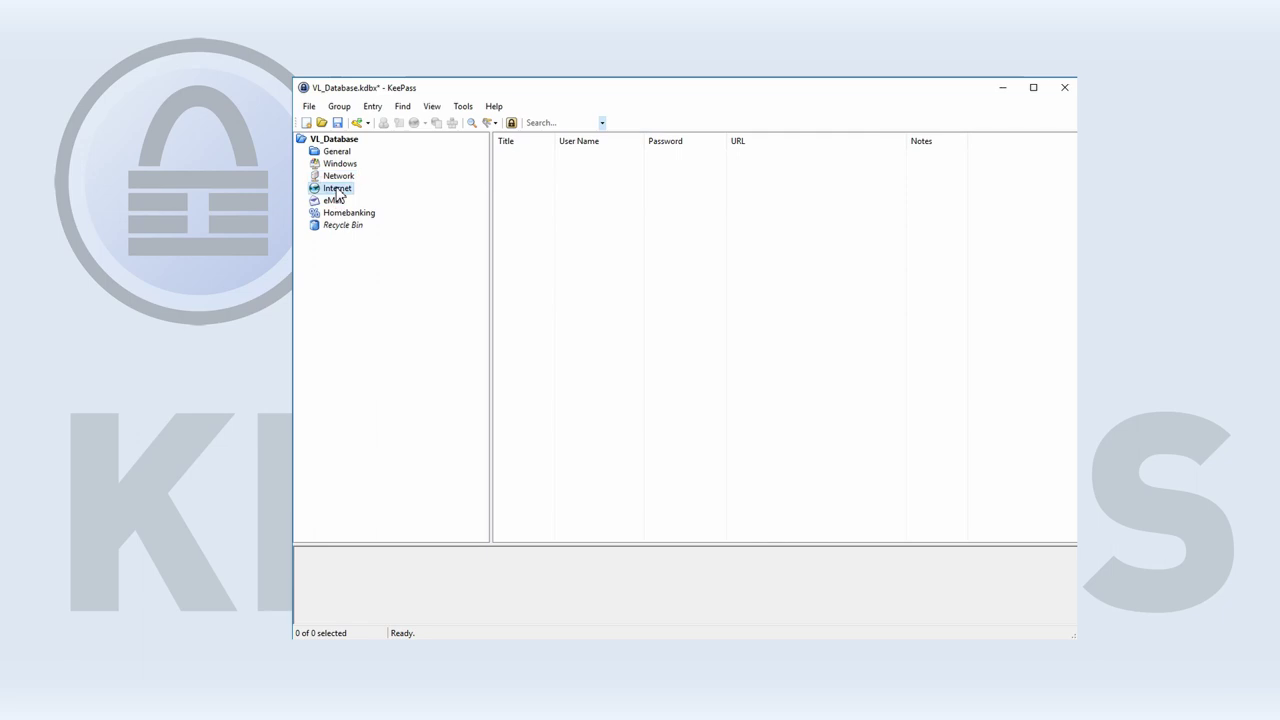
pyautogui.rightClick(337, 188)
pyautogui.click(383, 210)
pyautogui.write('Все остальное')
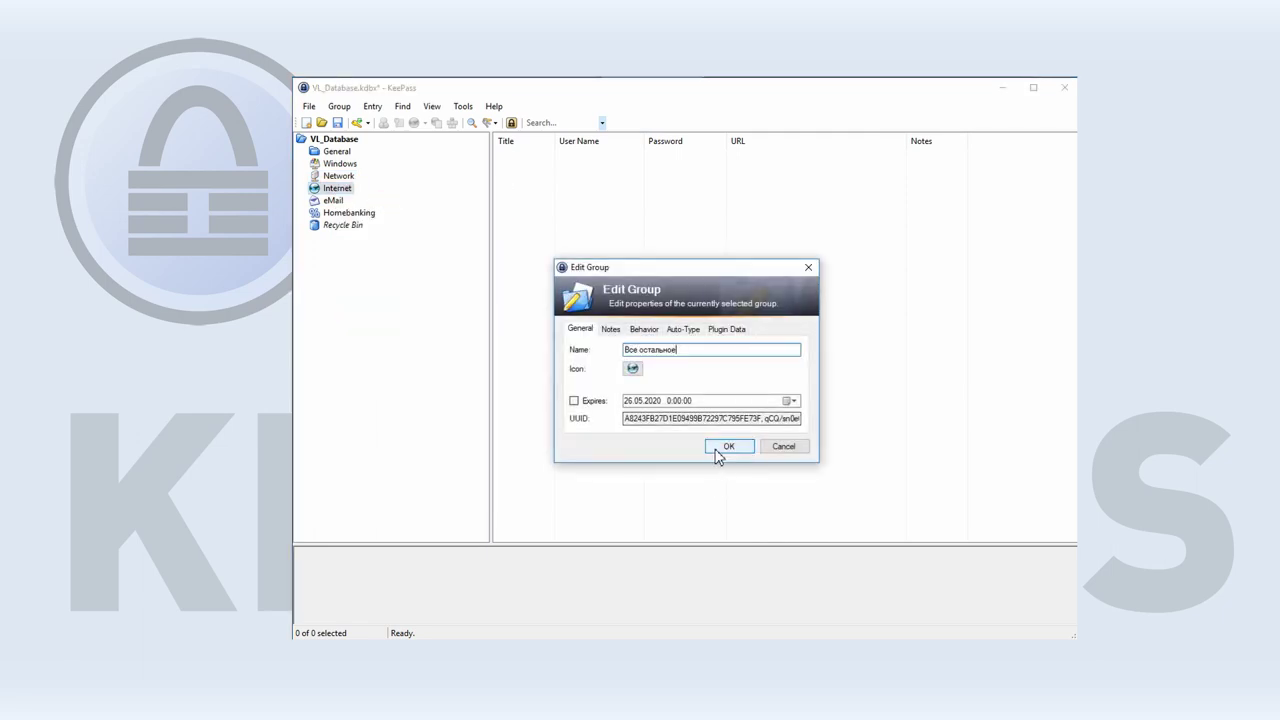
pyautogui.click(715, 447)
# Add a subgroup named New Group inside Все остальное.
pyautogui.rightClick(358, 271)
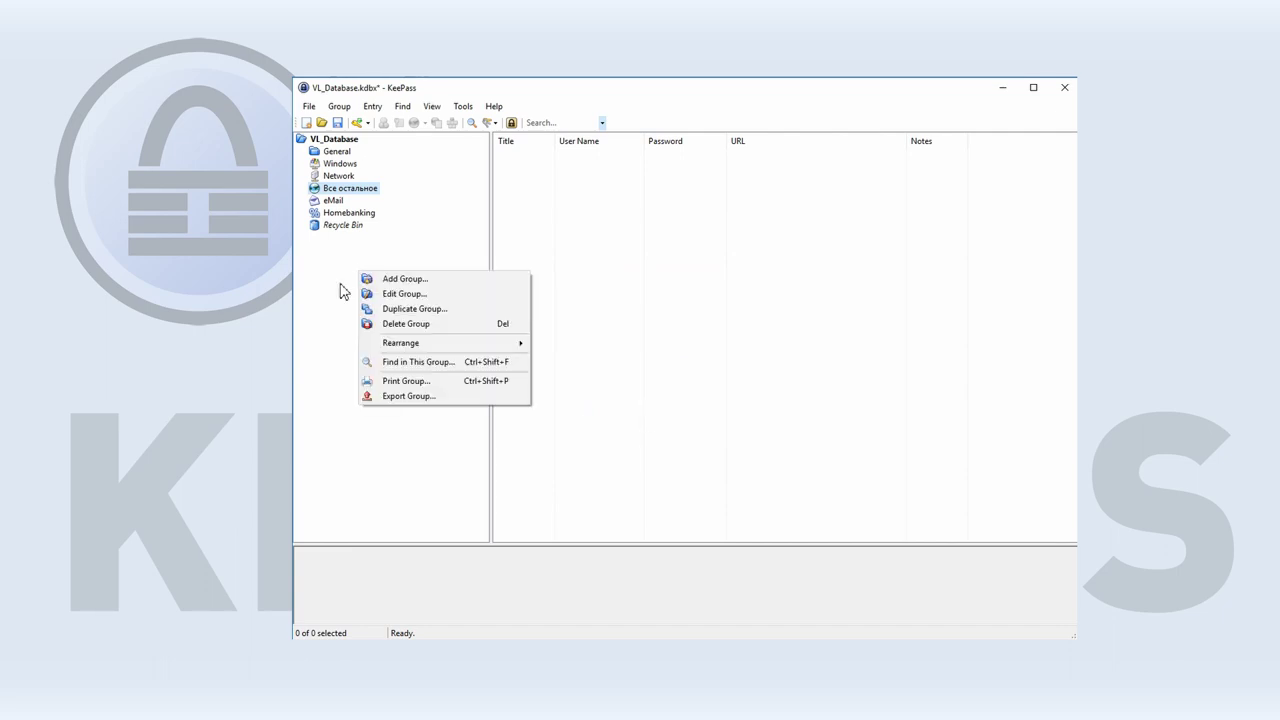
pyautogui.click(425, 280)
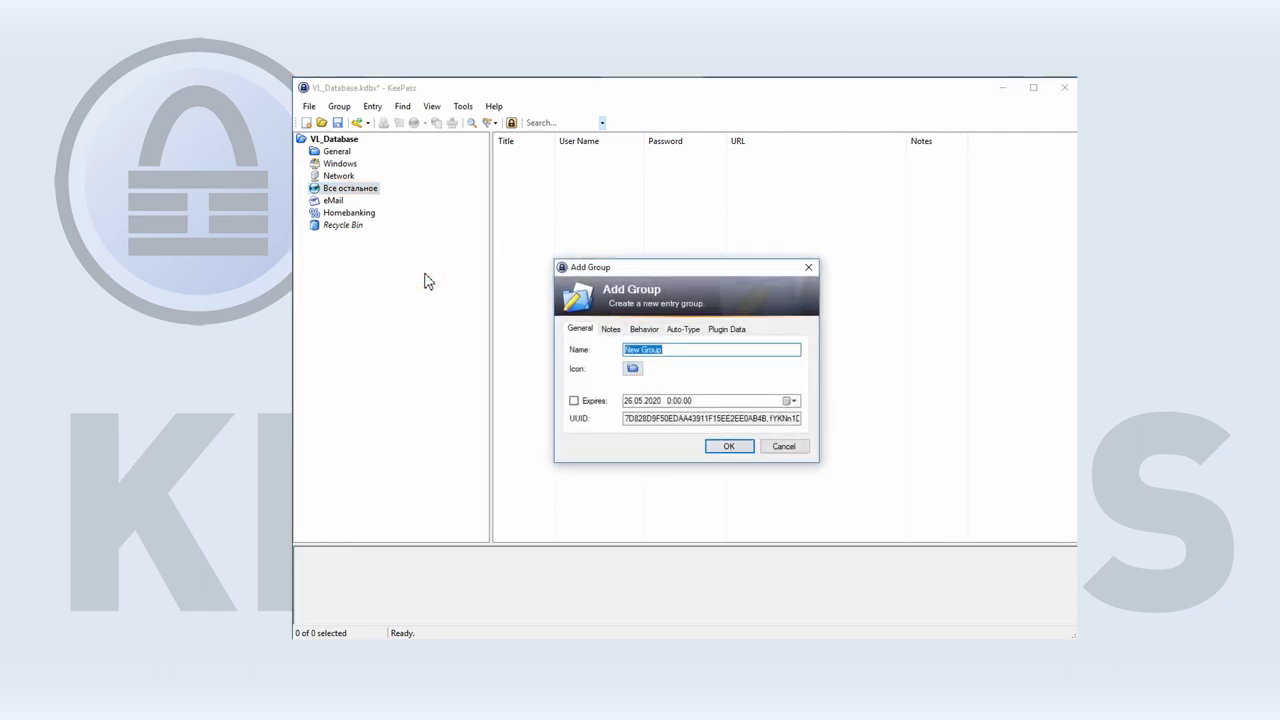
pyautogui.click(729, 448)
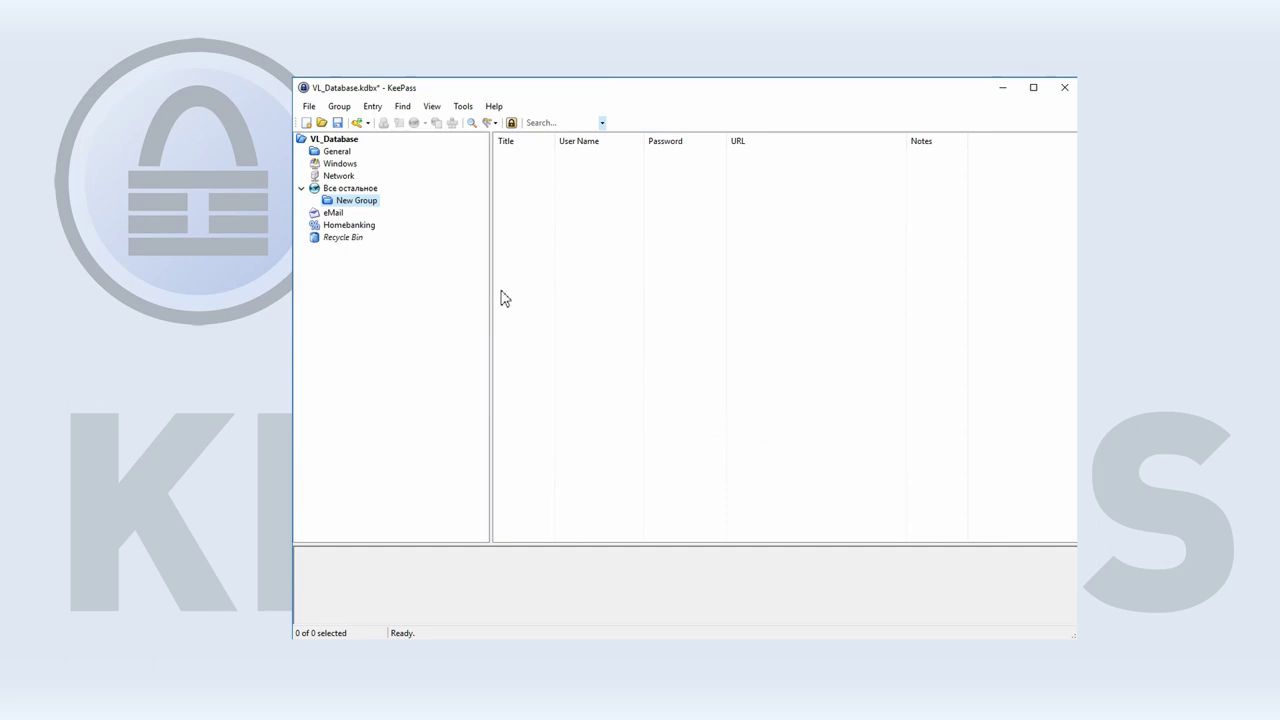